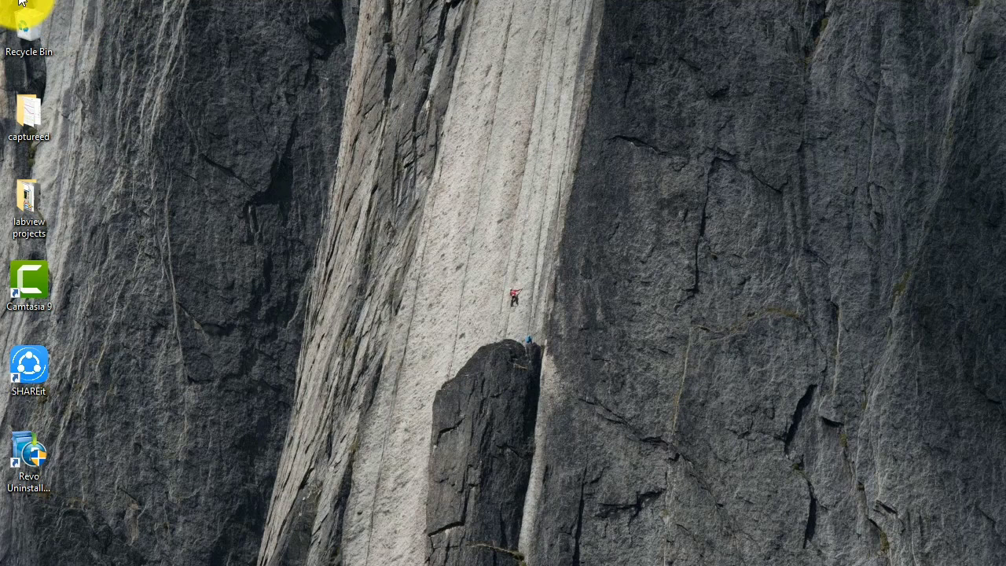
Launch the Capture CIS Lite desktop app.
key(super)
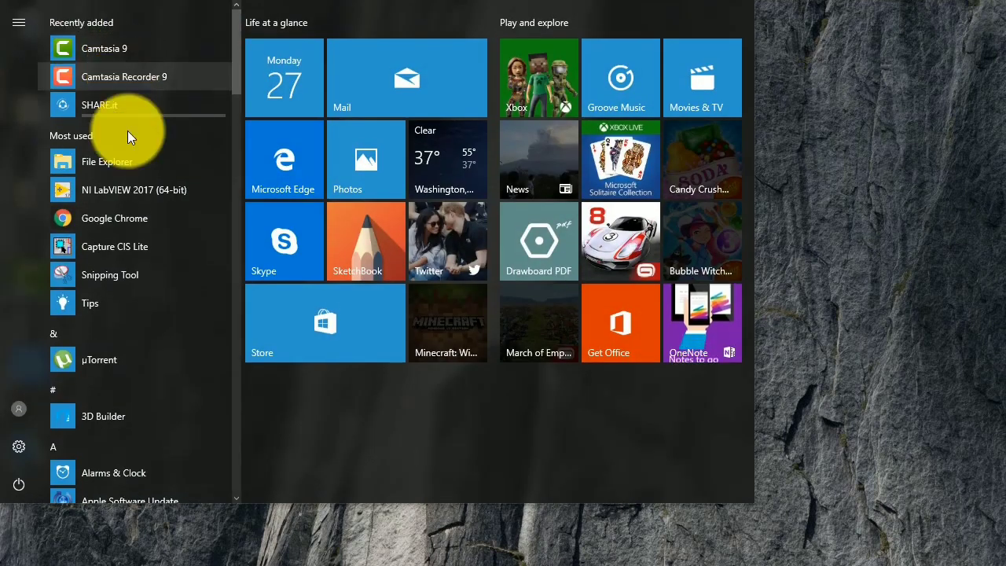
text(ca)
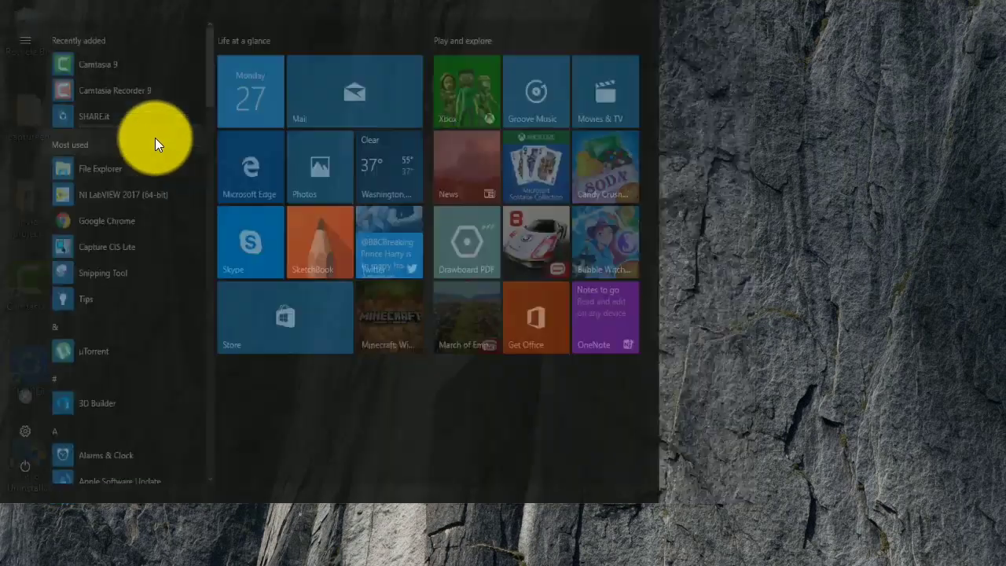
text(pture)
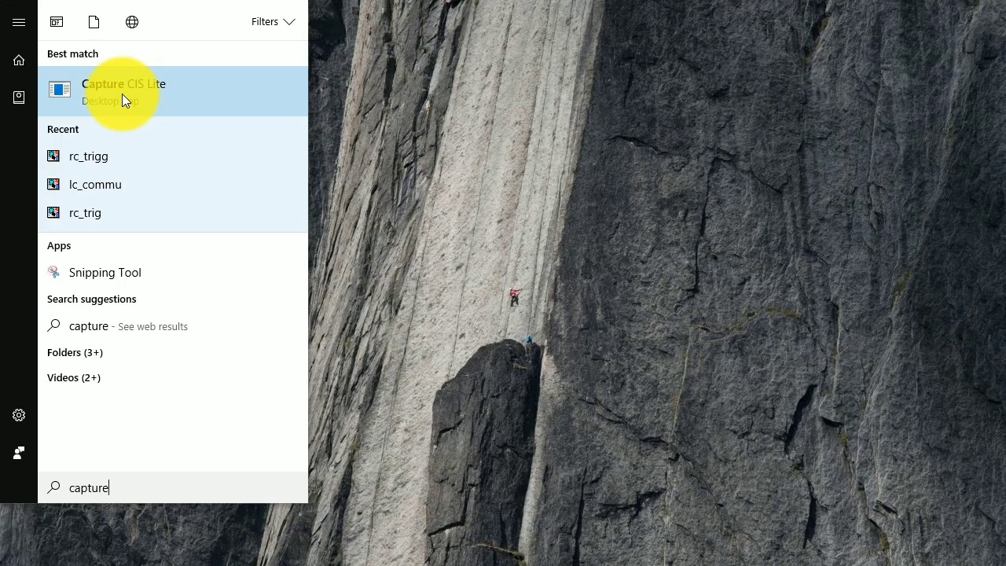
click(122, 94)
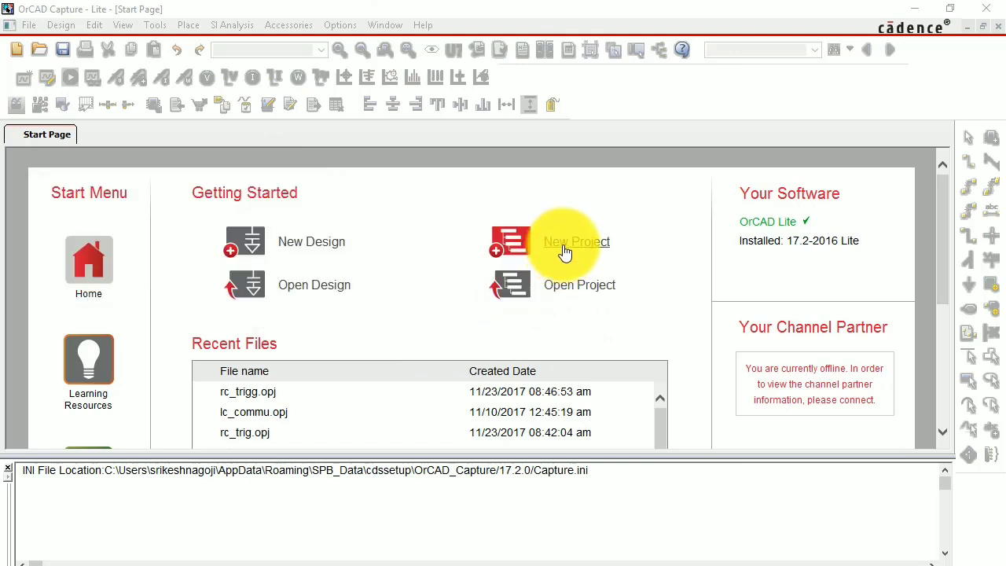
Create a blank PSpice Analog or Mixed A/D project named rc_trigger in the default location.
click(563, 244)
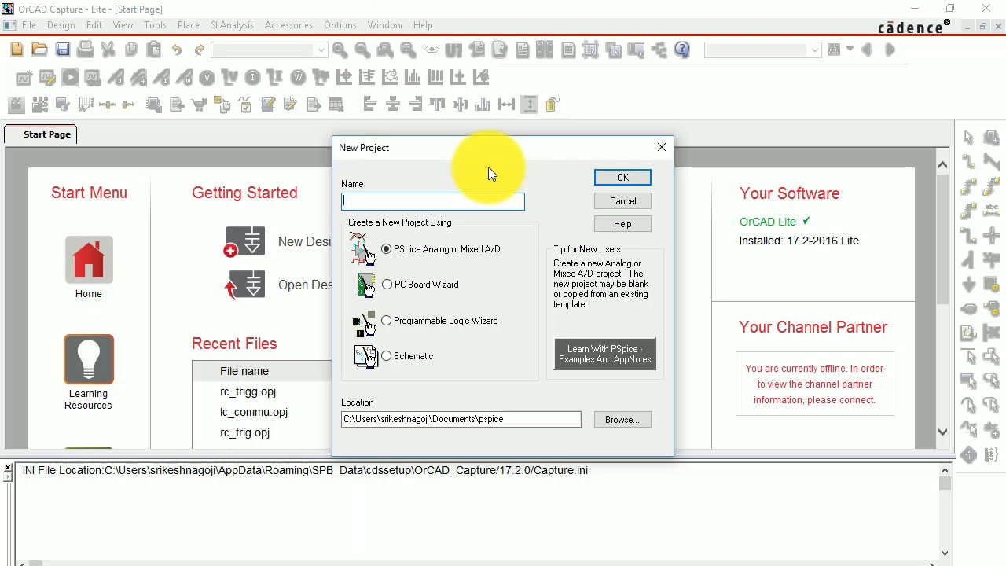
text(rcl)
key(BackSpace)
key(BackSpace)
key(BackSpace)
text(rc_trigger)
click(621, 180)
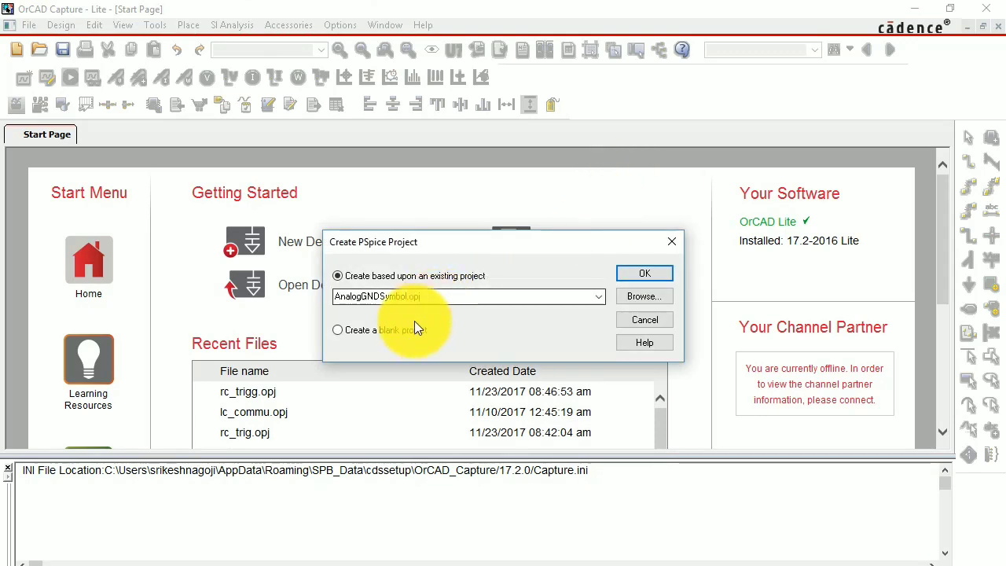
click(403, 331)
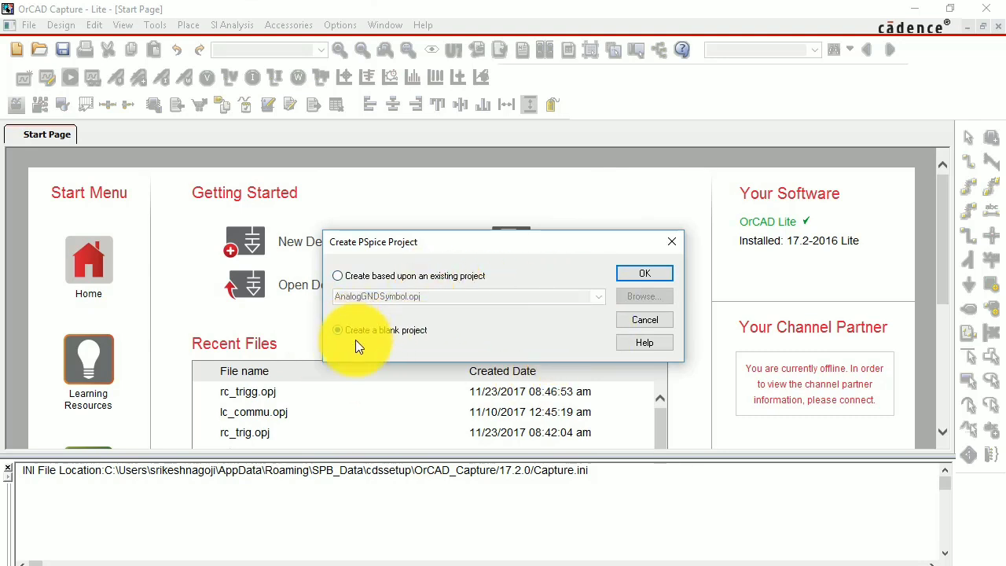
click(646, 275)
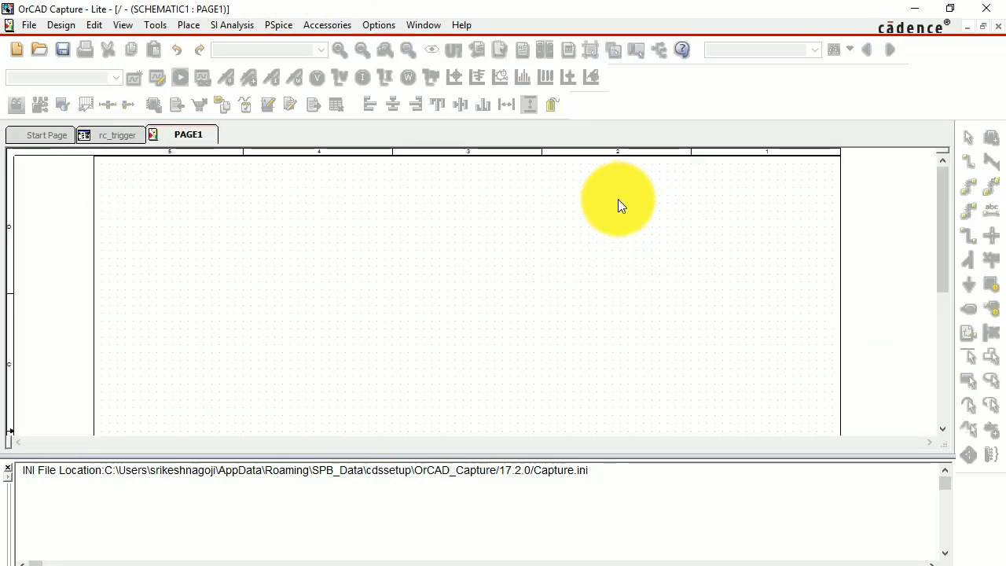
Place a vertical R resistor from the ANALOG library in the upper middle of the schematic page.
click(399, 257)
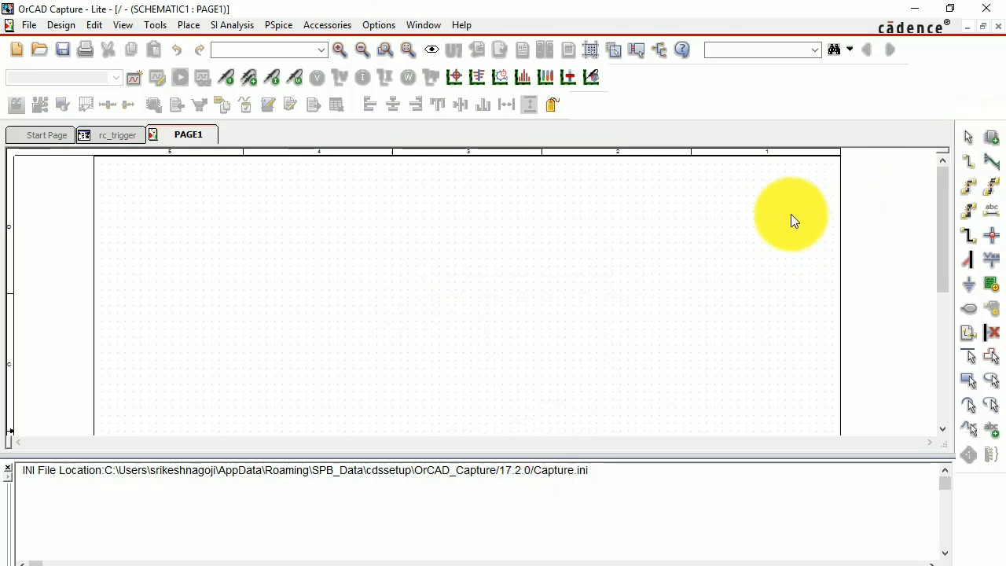
click(991, 141)
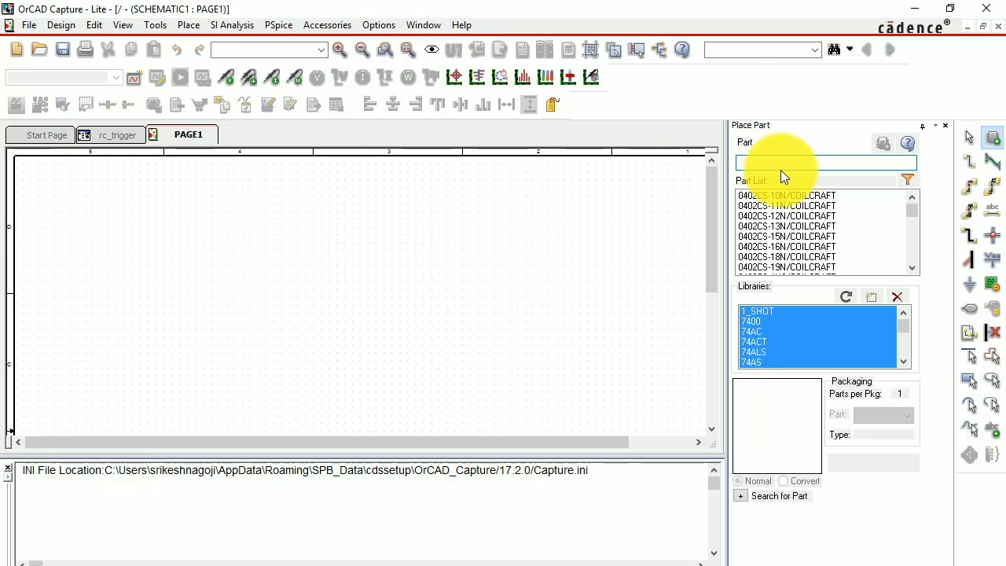
text(r)
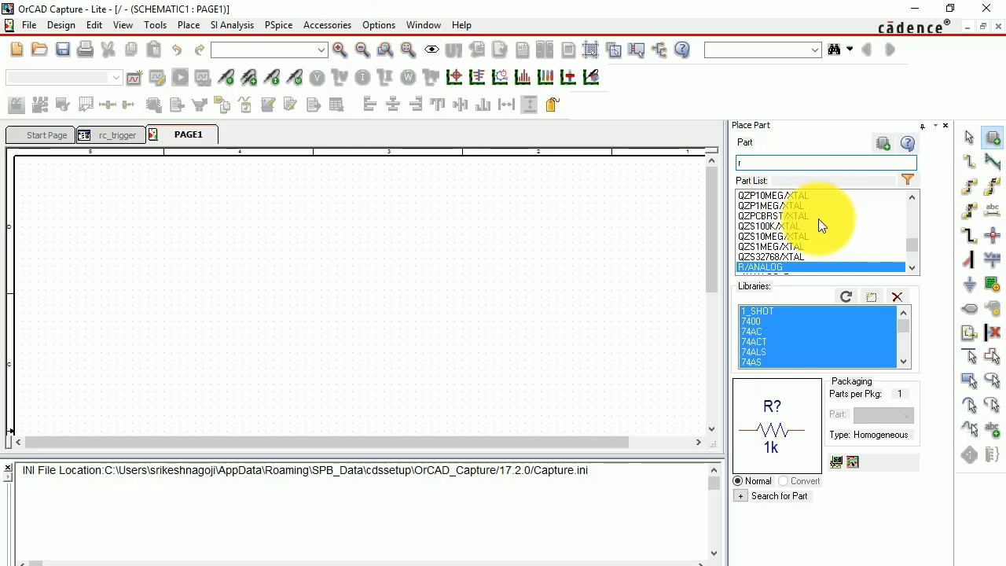
scroll(819, 219, down, 2)
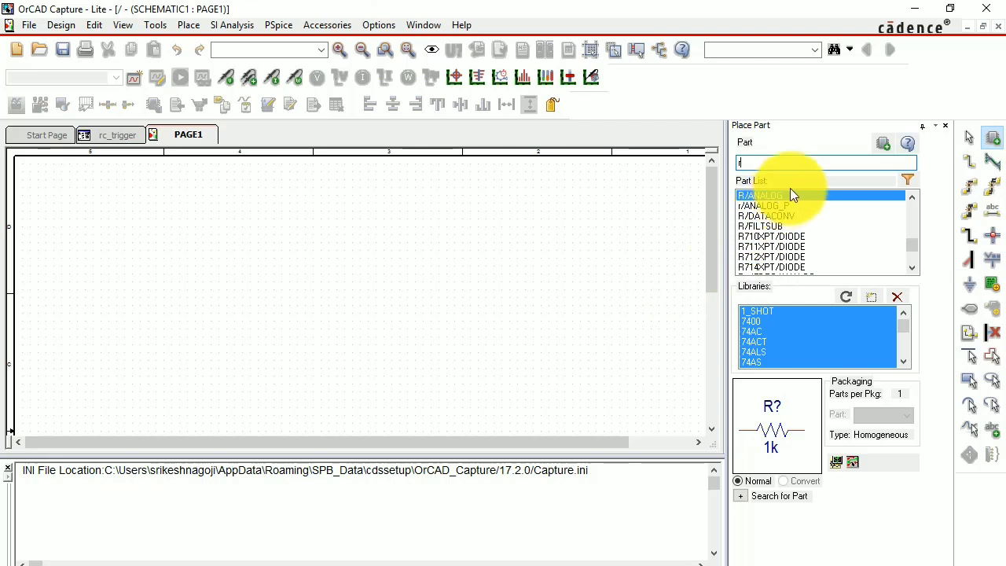
click(805, 196)
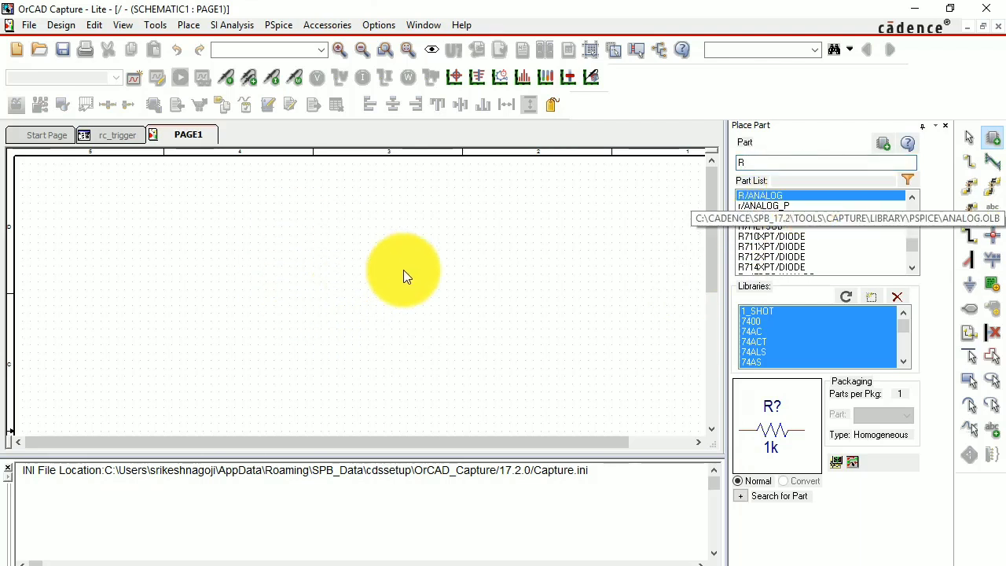
double_click(818, 195)
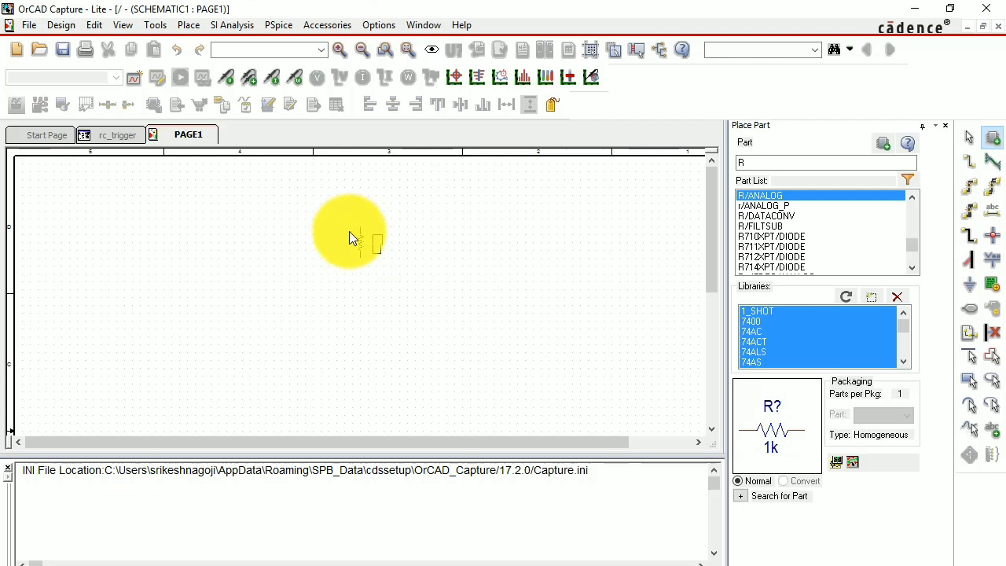
key(Escape)
click(361, 255)
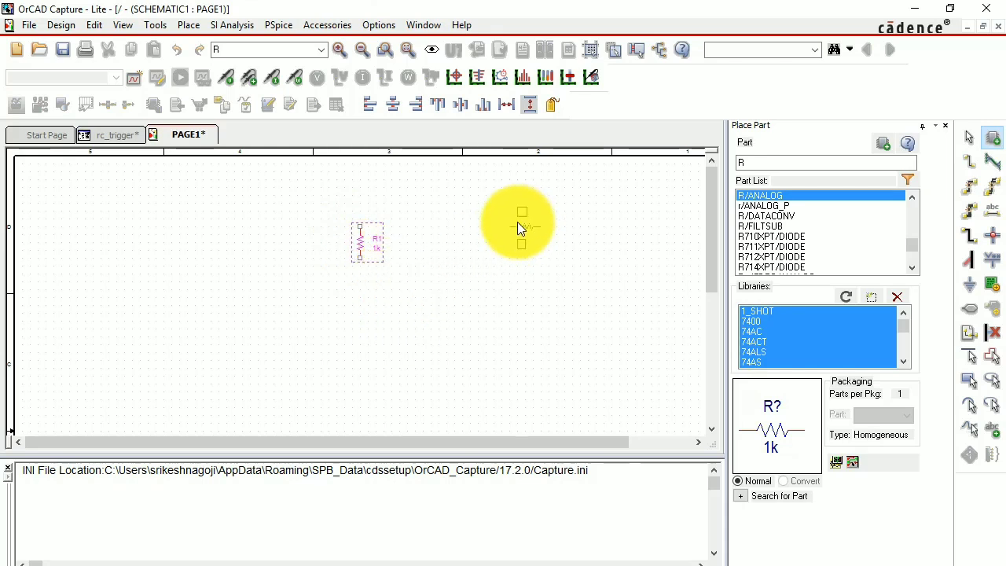
Place a second R resistor horizontally, slightly higher and well to the right of the first, and end resistor placement.
key(Escape)
click(518, 222)
key(Escape)
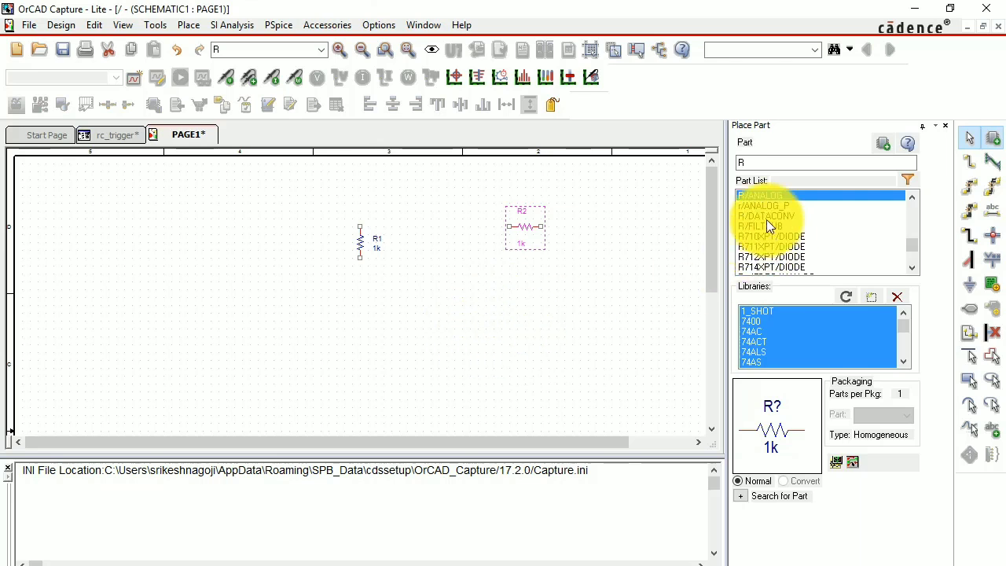
Place a D1N4002 diode from the DIODE library vertically, pointing up, between the two resistors.
click(762, 164)
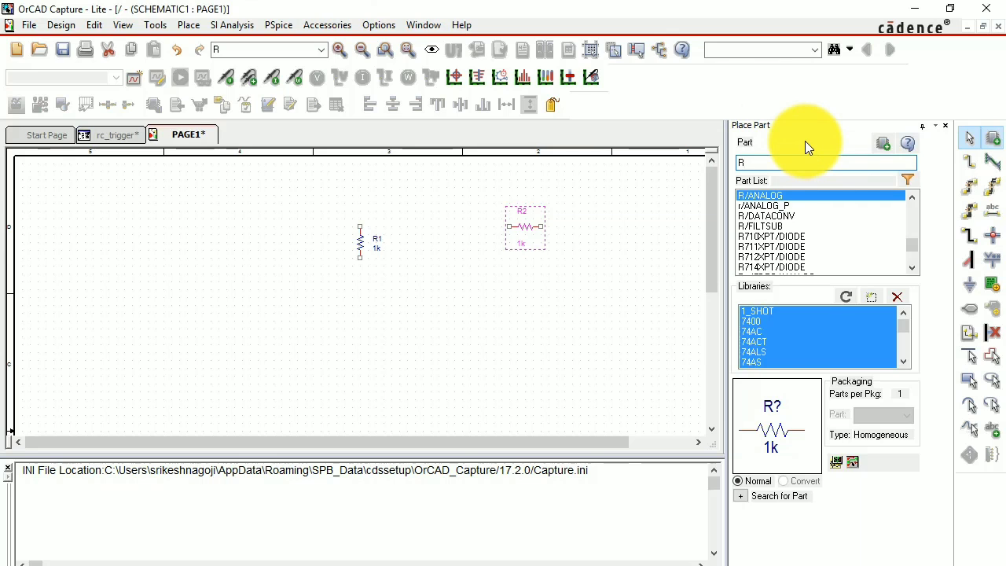
key(BackSpace)
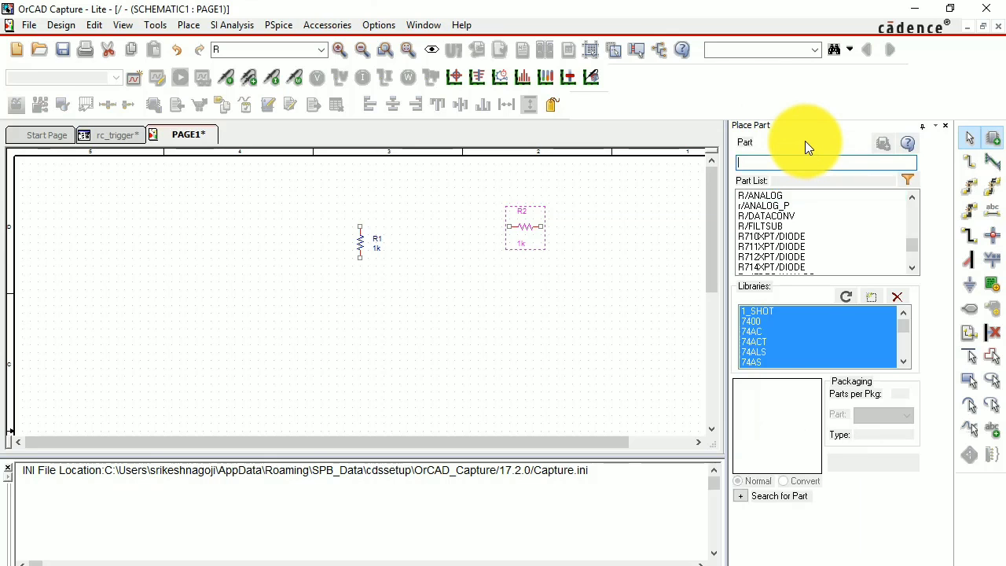
text(d)
key(BackSpace)
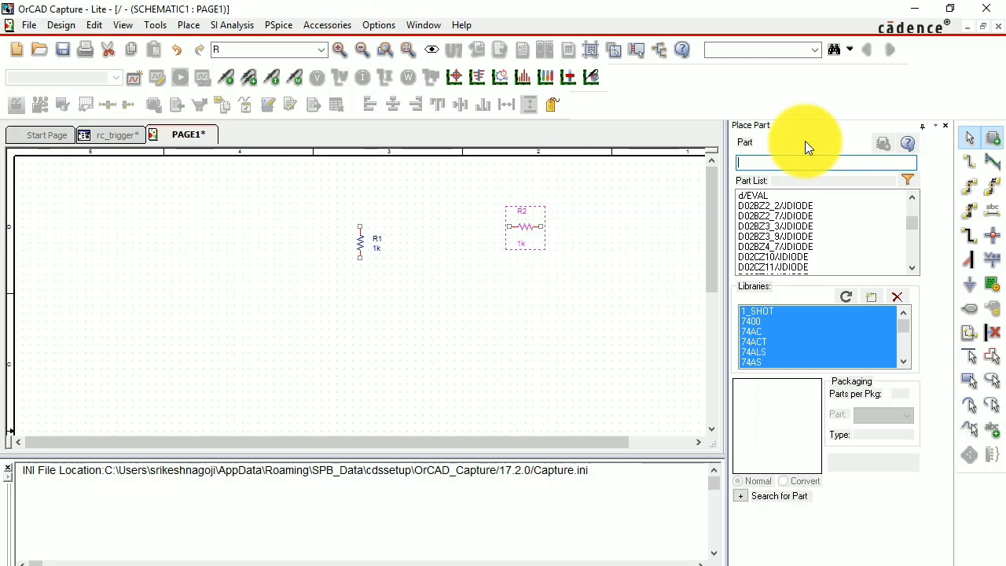
text(d1n)
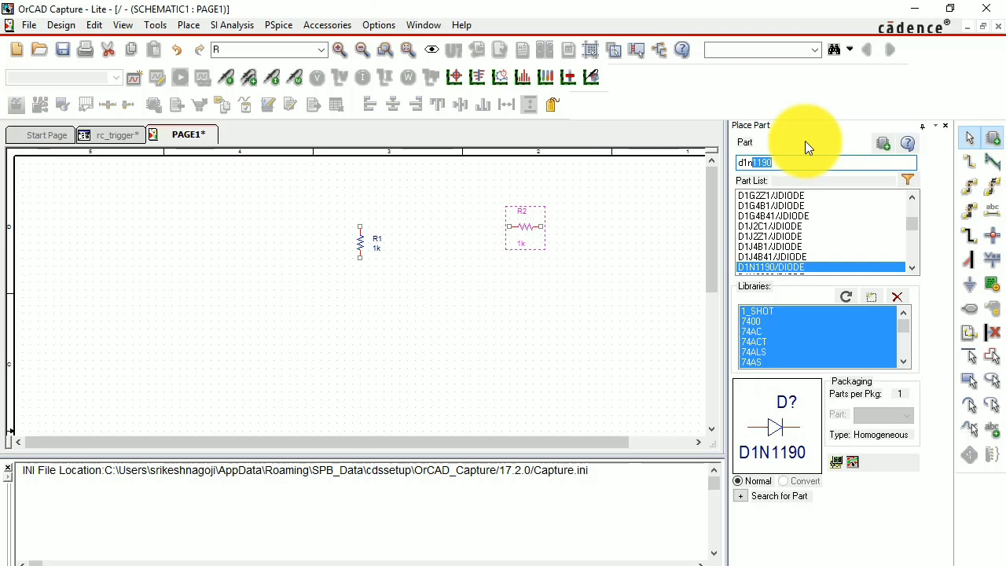
text(4002)
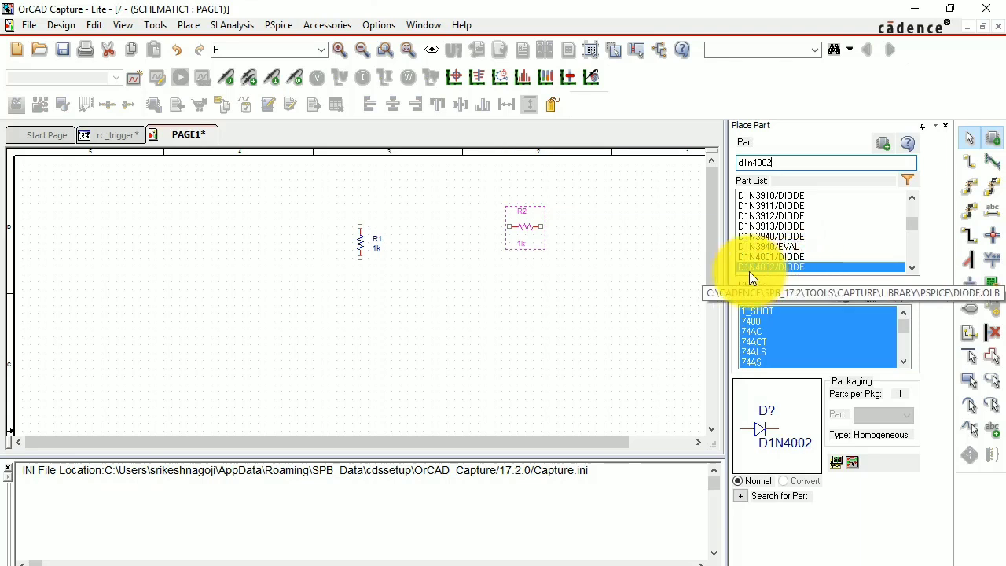
double_click(800, 266)
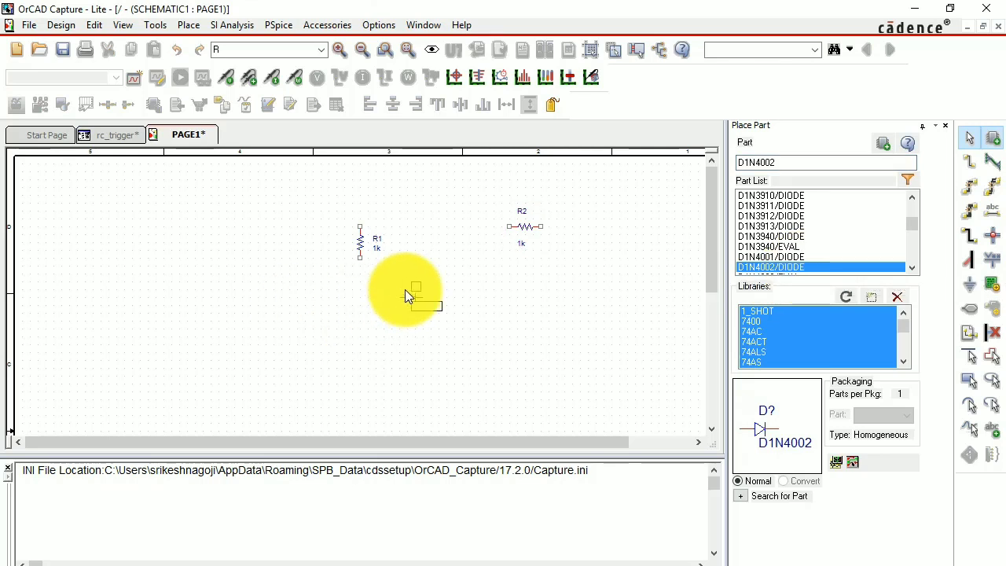
click(422, 251)
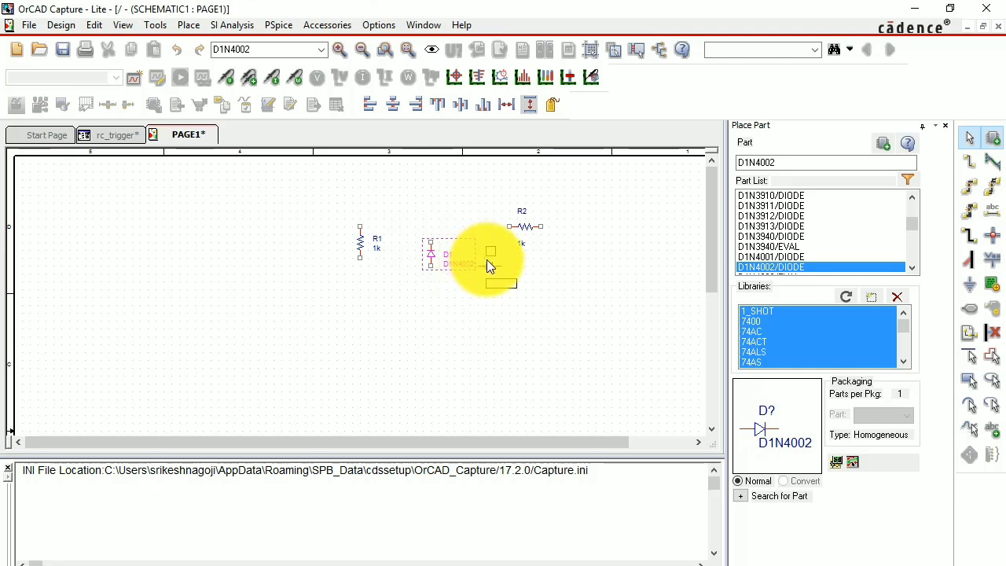
Place a second D1N4002 diode horizontally, pointing right, just below and to the right of the first diode.
click(486, 260)
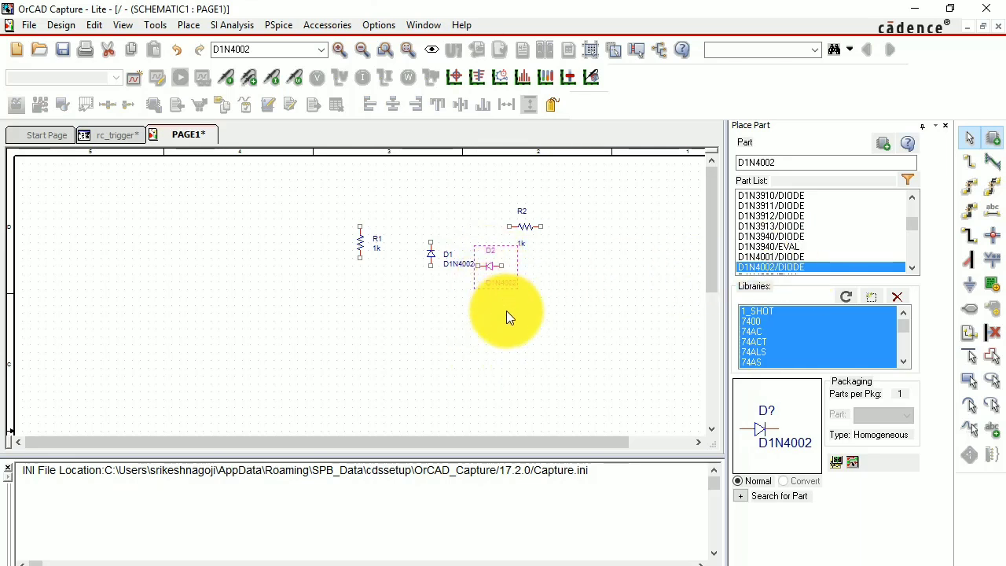
key(Delete)
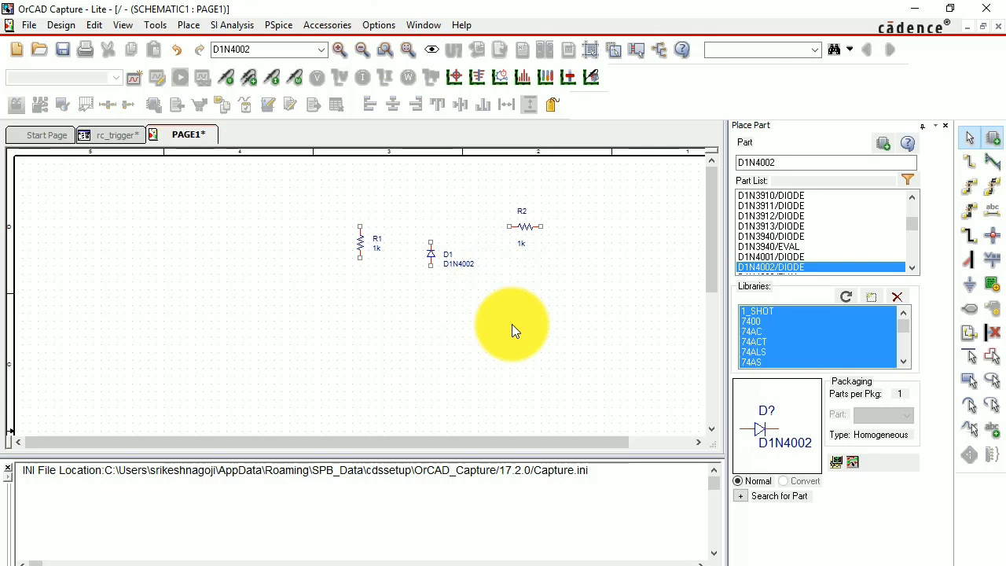
double_click(774, 267)
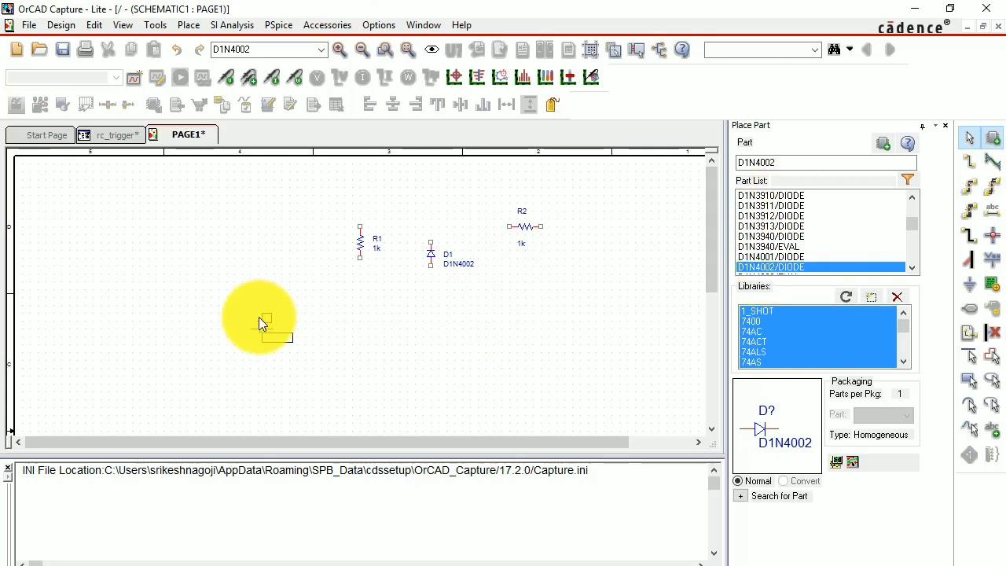
click(479, 266)
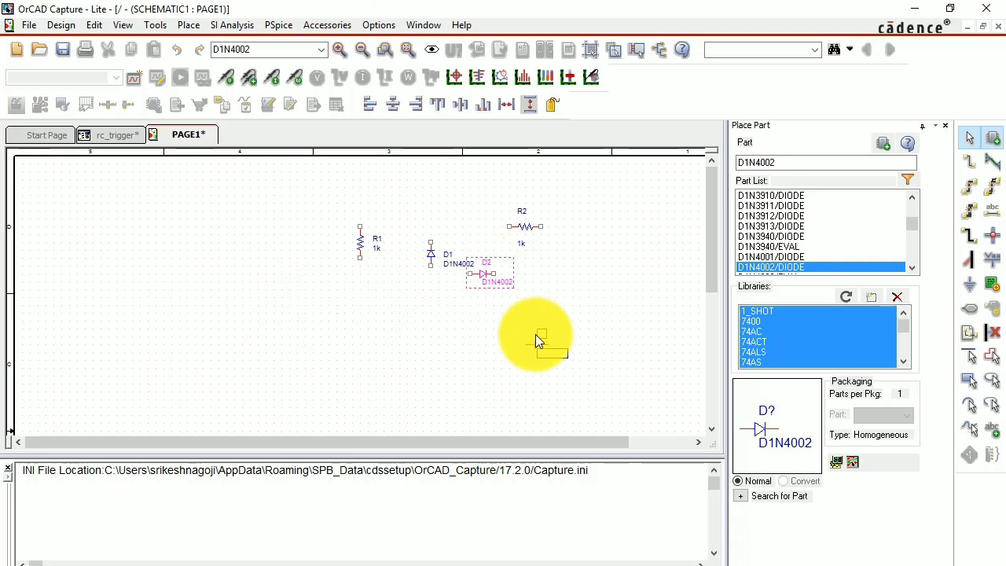
Place a 2N1595 thyristor from the THYRISTR library, rotated vertically with its gate to the left, below and right of resistor R2.
click(792, 162)
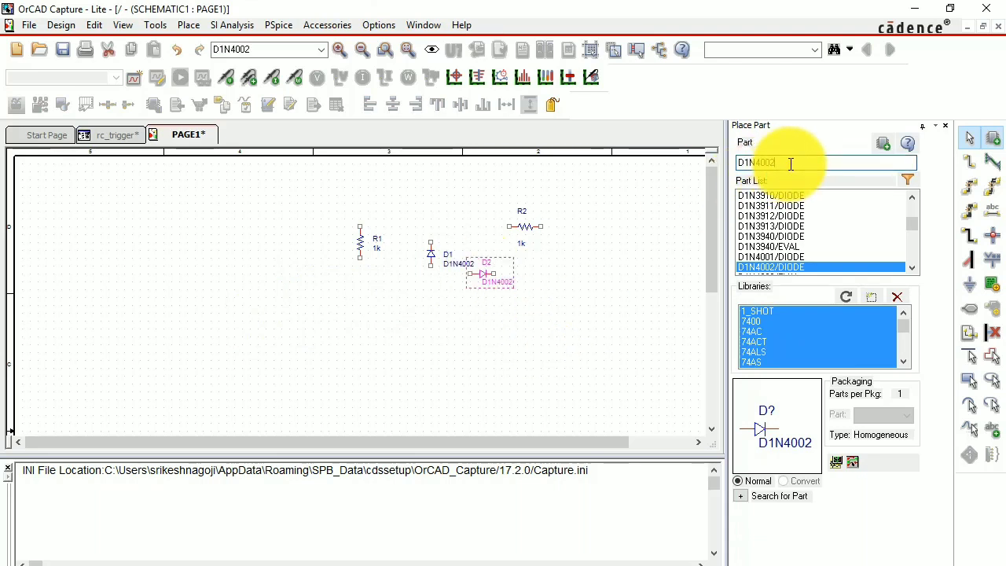
key(BackSpace)
key(BackSpace)
key(BackSpace)
key(BackSpace)
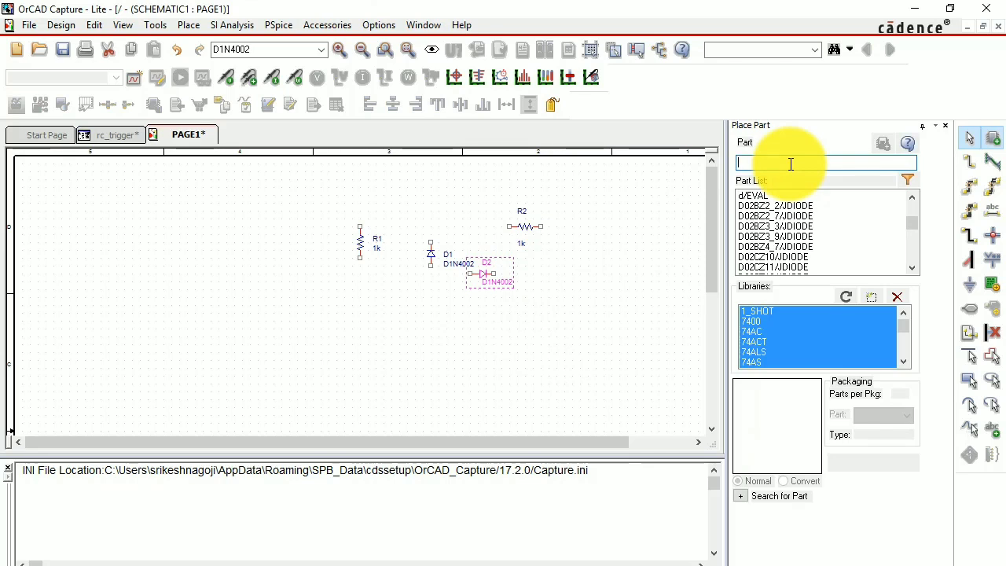
text(2n1)
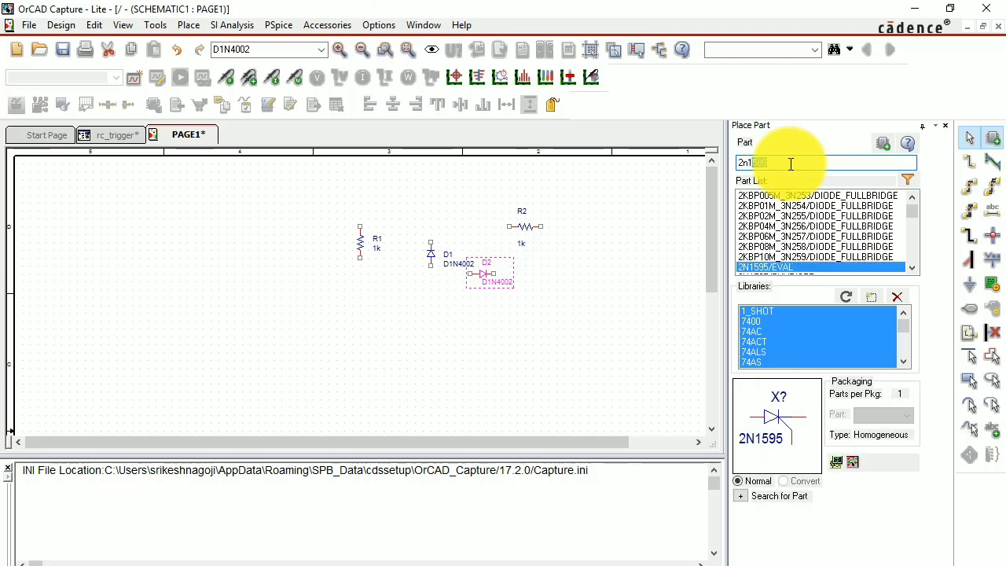
text(595)
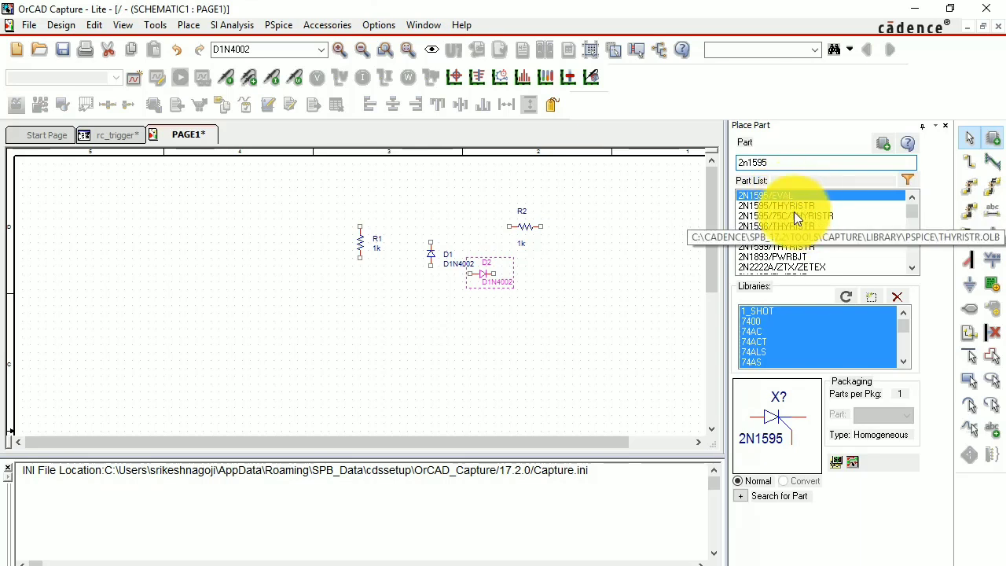
click(784, 206)
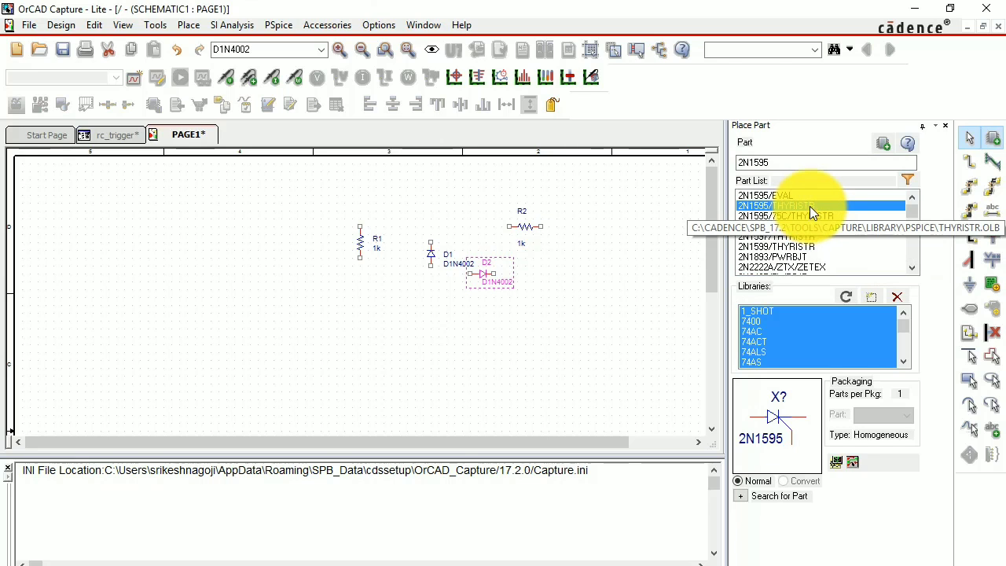
double_click(809, 206)
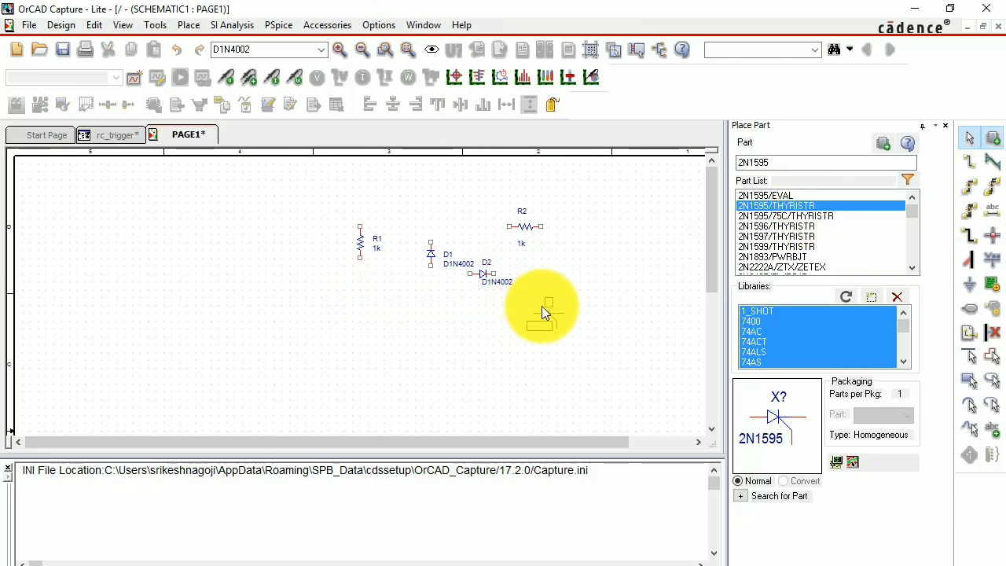
key(r)
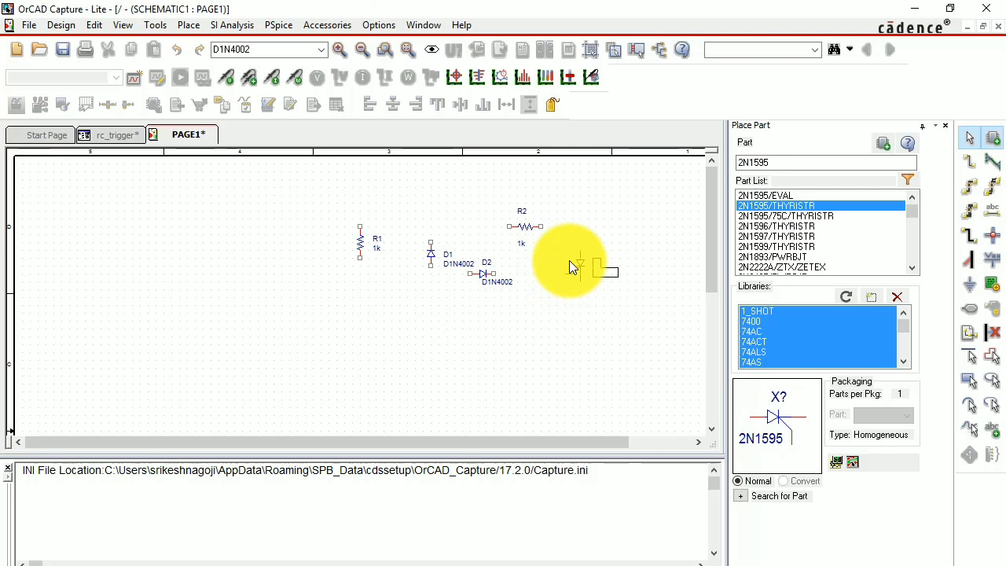
click(569, 265)
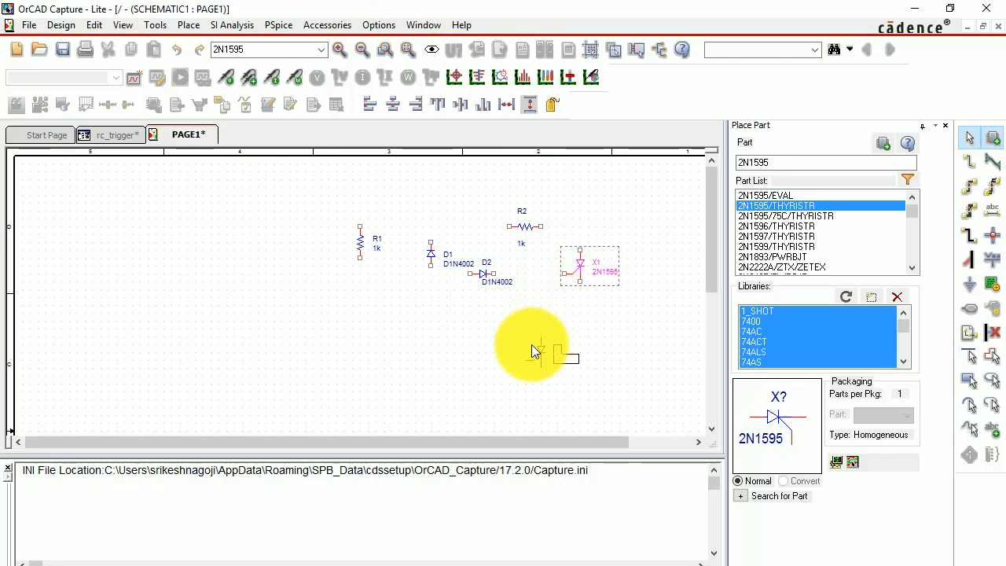
End thyristor placement and place a C capacitor from the ANALOG library vertically below resistor R1.
key(Escape)
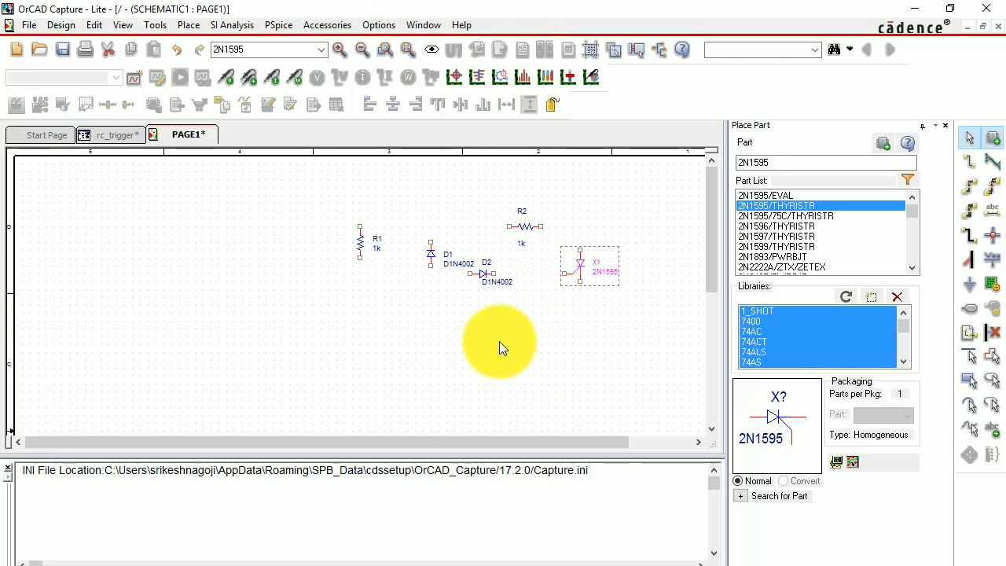
click(799, 164)
key(BackSpace)
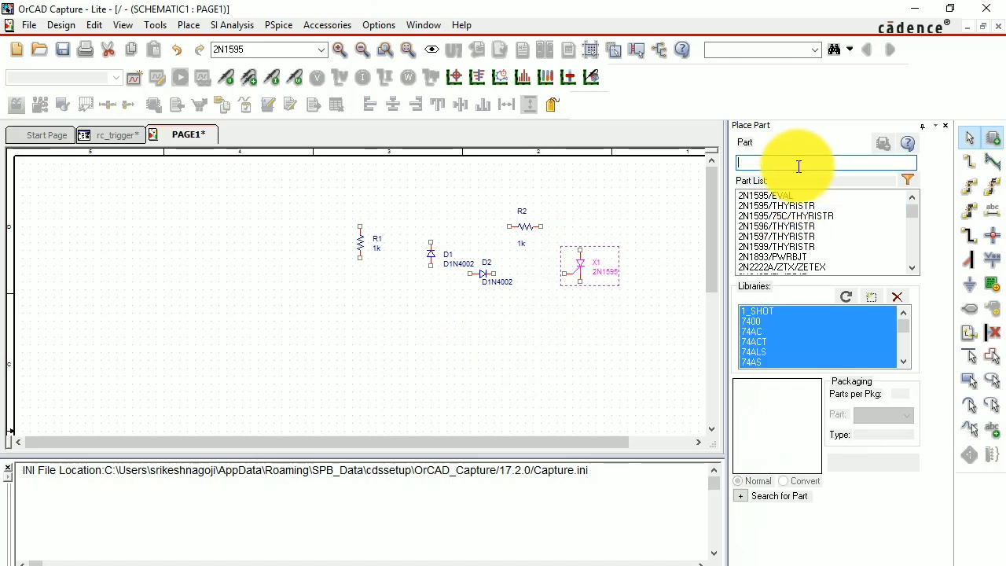
text(c)
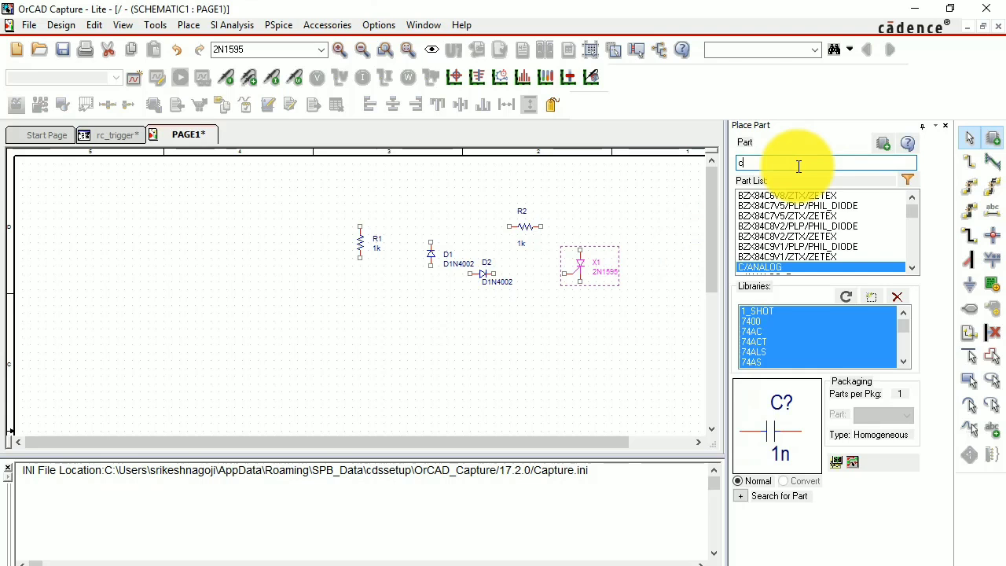
double_click(777, 267)
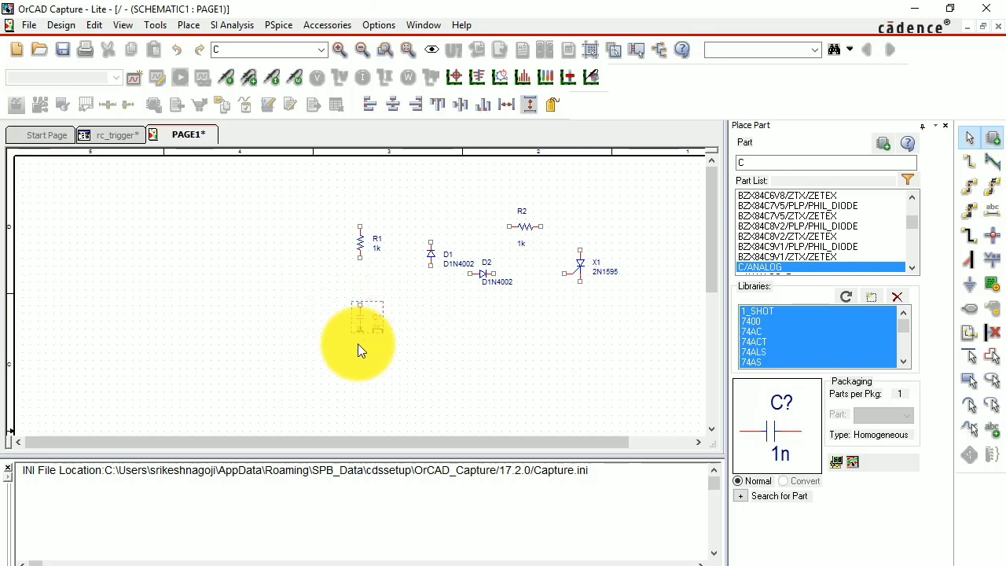
click(355, 334)
key(Escape)
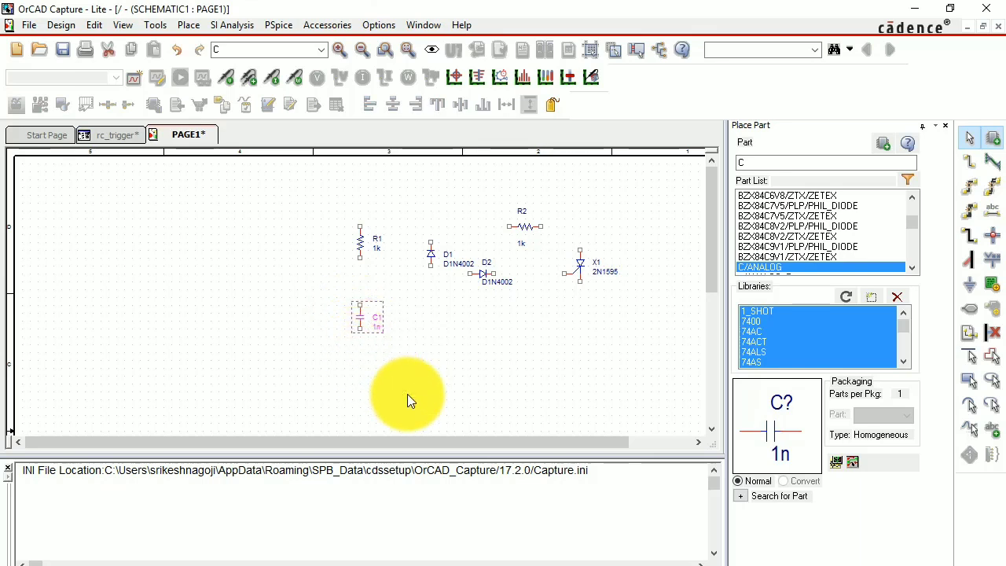
Place a VSIN source from the SOURCE library well to the left of R1, midway between R1 and C1 in height.
double_click(796, 158)
key(BackSpace)
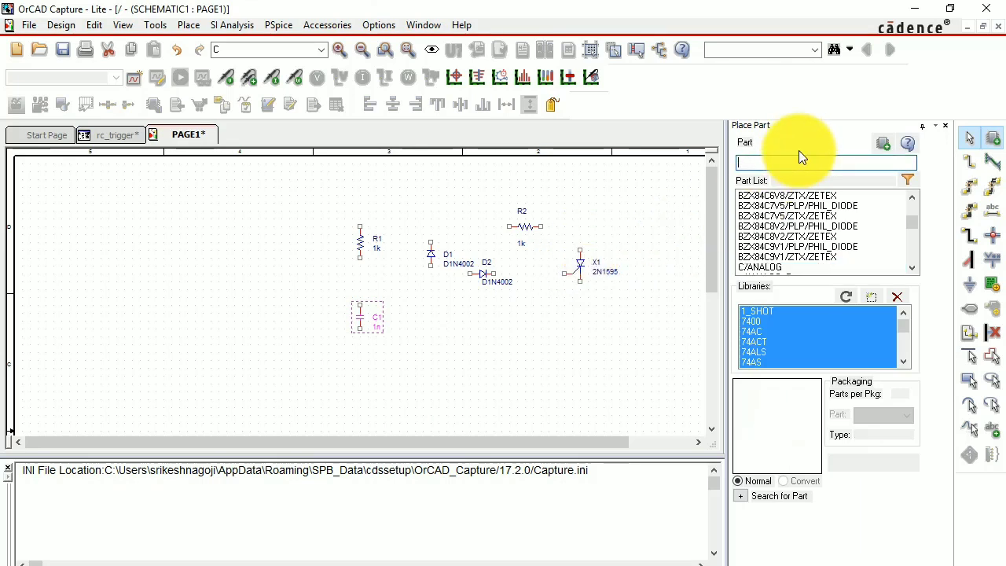
text(vsin)
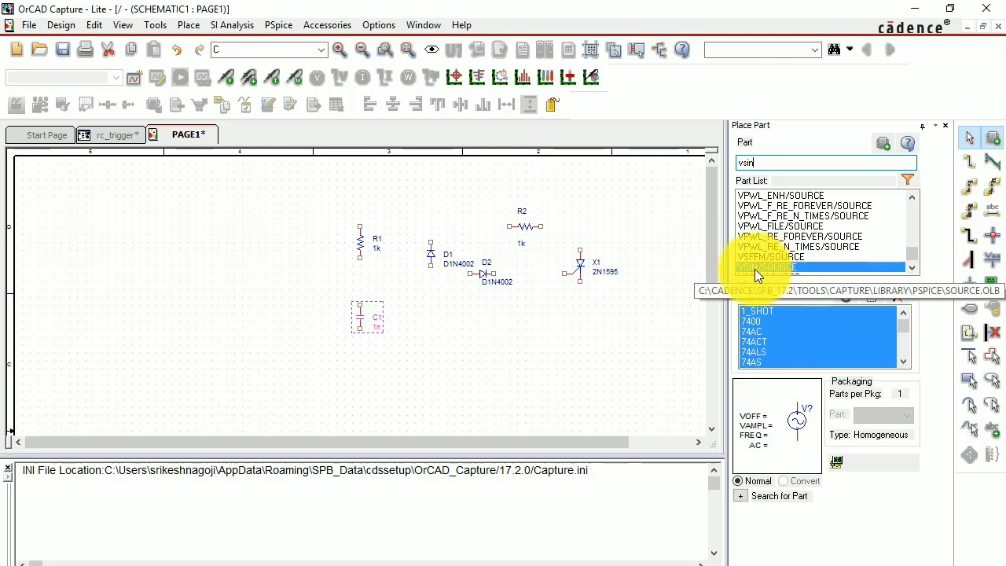
scroll(783, 266, down, 3)
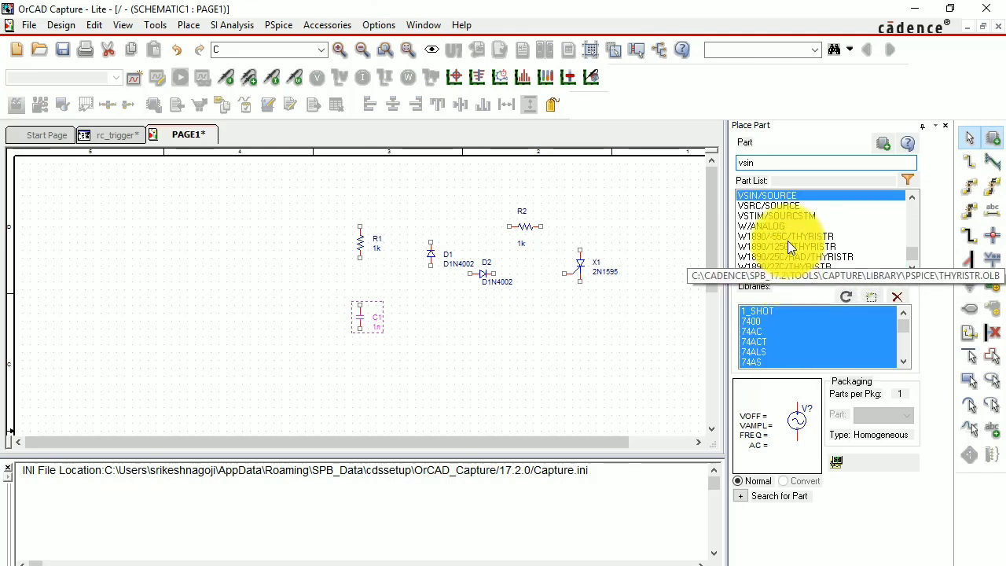
double_click(792, 196)
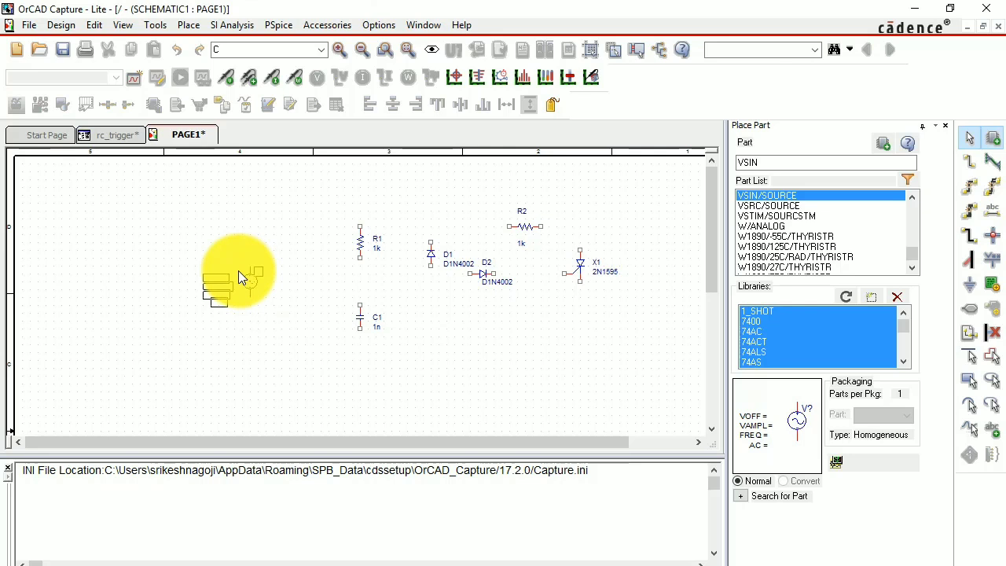
click(238, 271)
key(Escape)
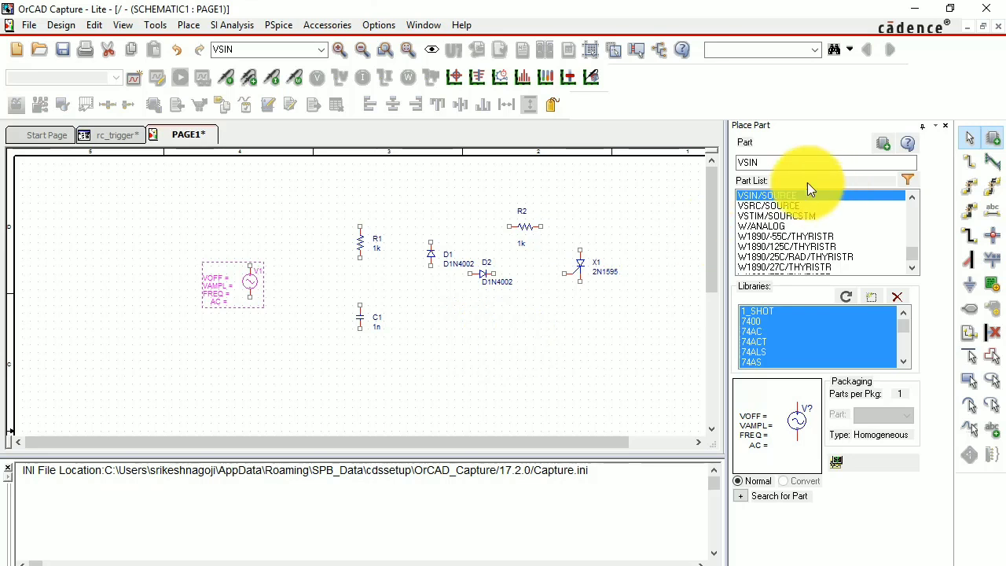
Wire the upper terminal of source V1 to the upper end of resistor R1.
click(972, 169)
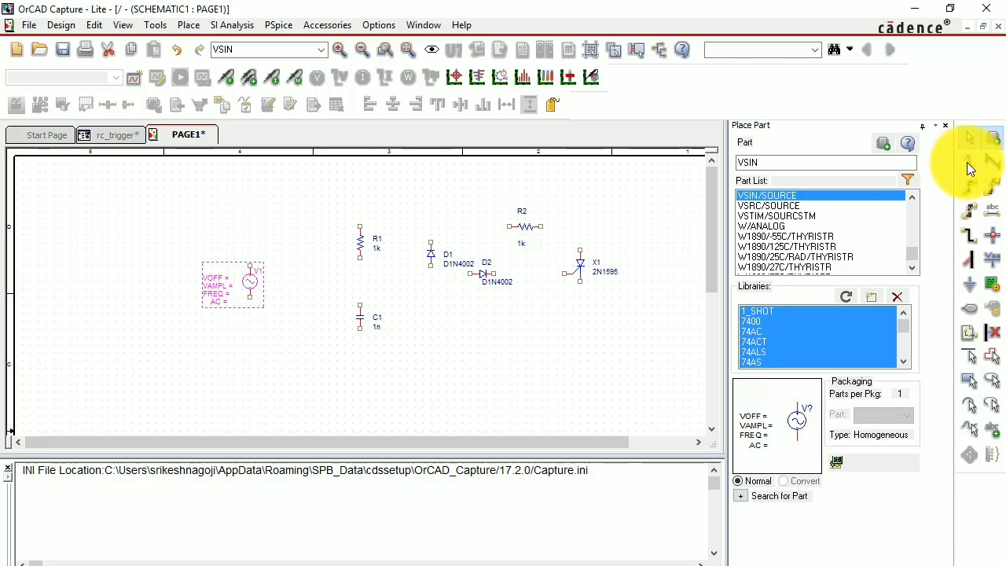
click(970, 165)
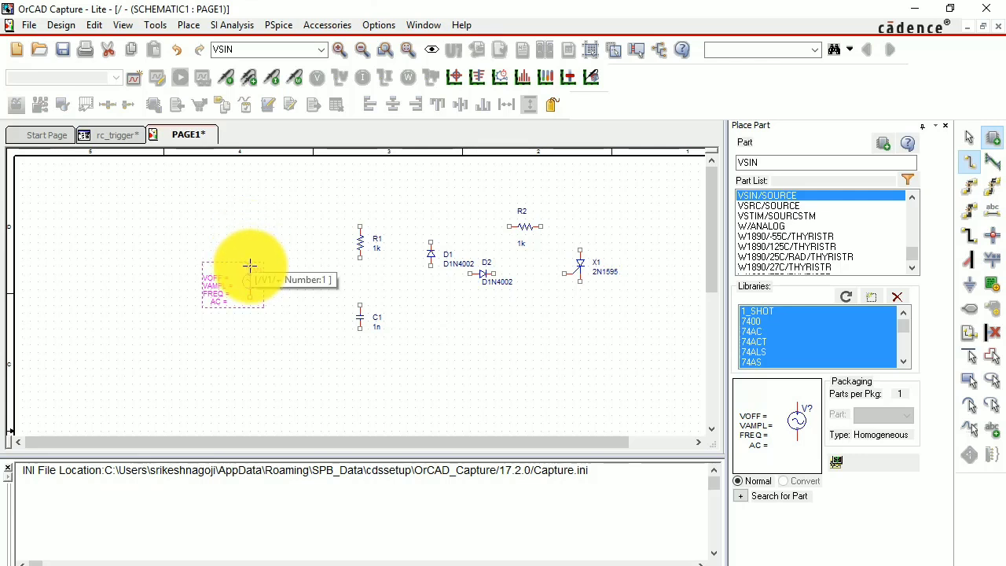
click(249, 265)
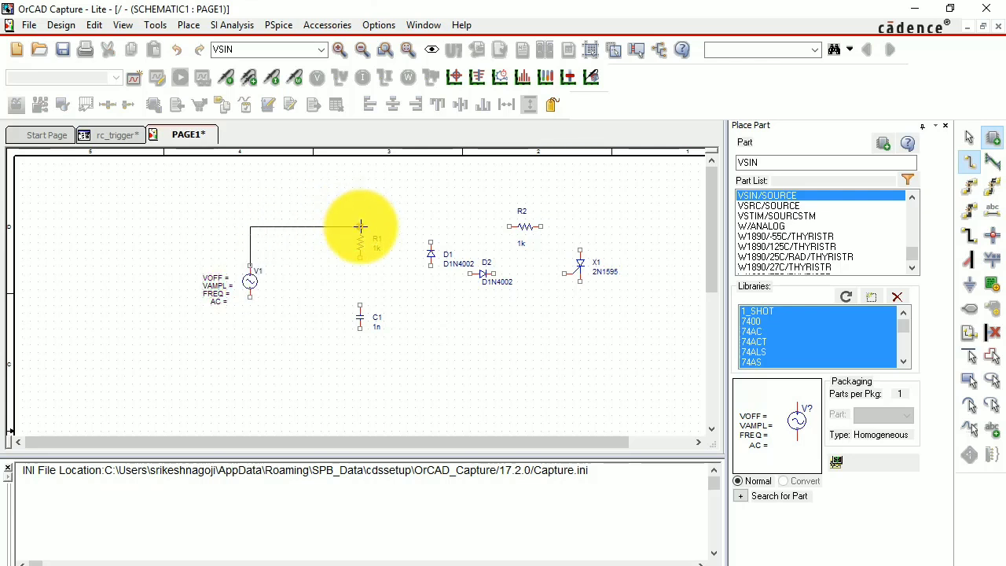
click(360, 226)
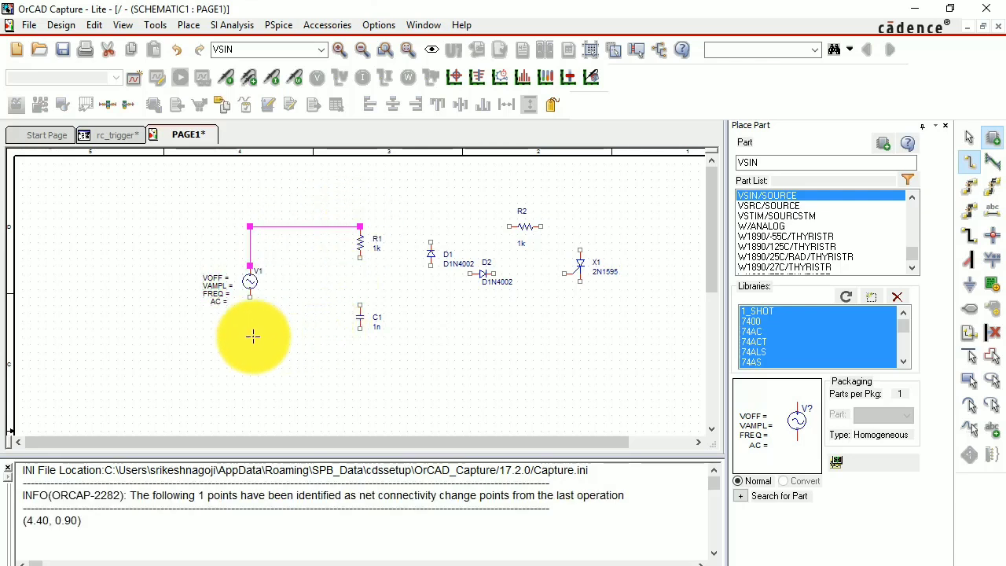
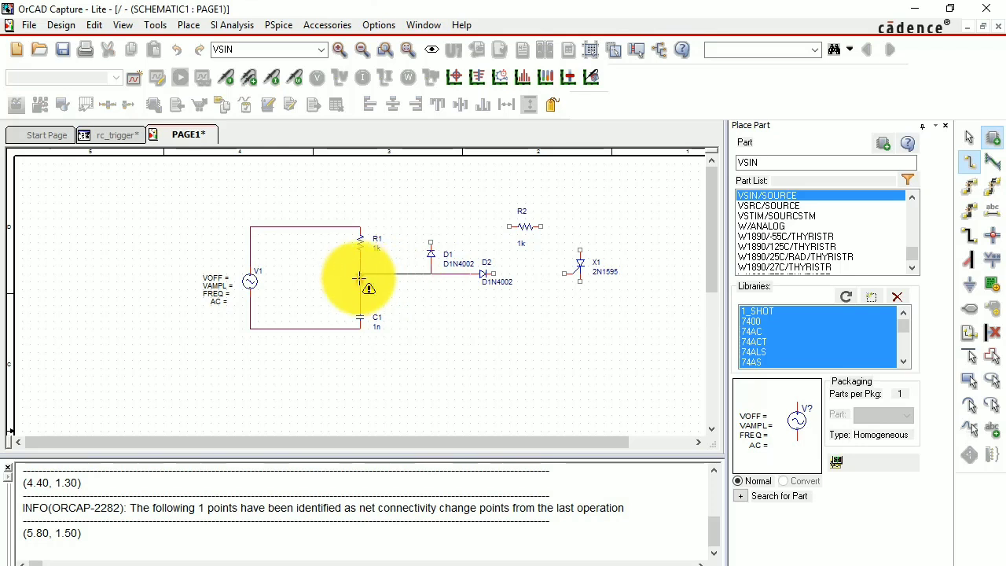
Wire diode D1 in parallel with R1, from the R1-C1 junction to R1's upper end, and extend the upper wire to R2.
click(360, 273)
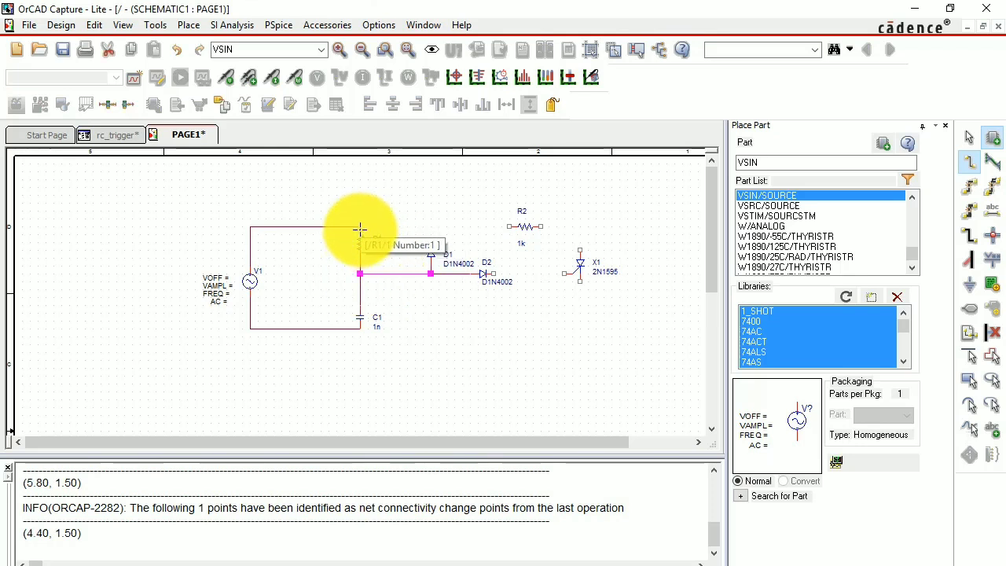
click(431, 239)
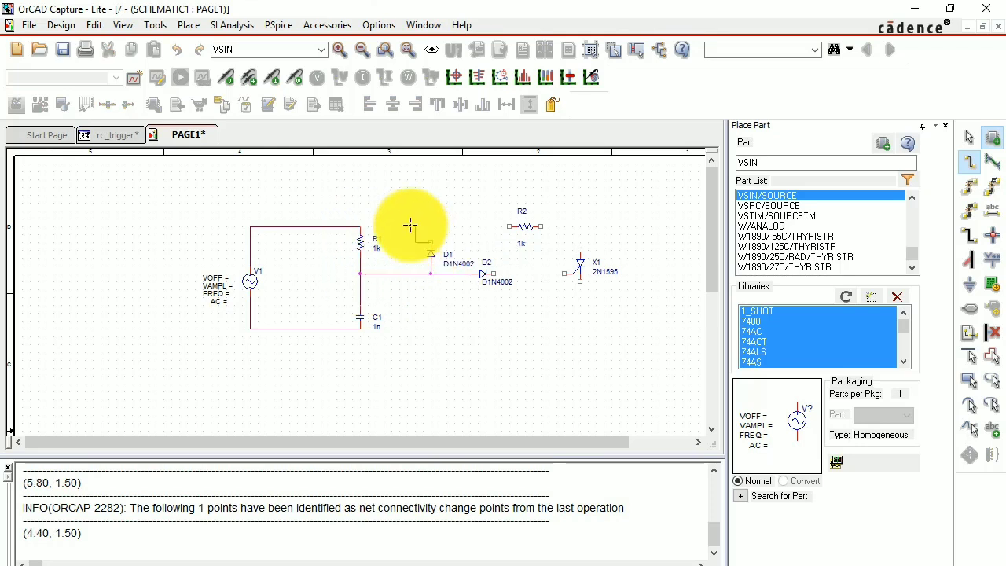
click(360, 227)
click(432, 227)
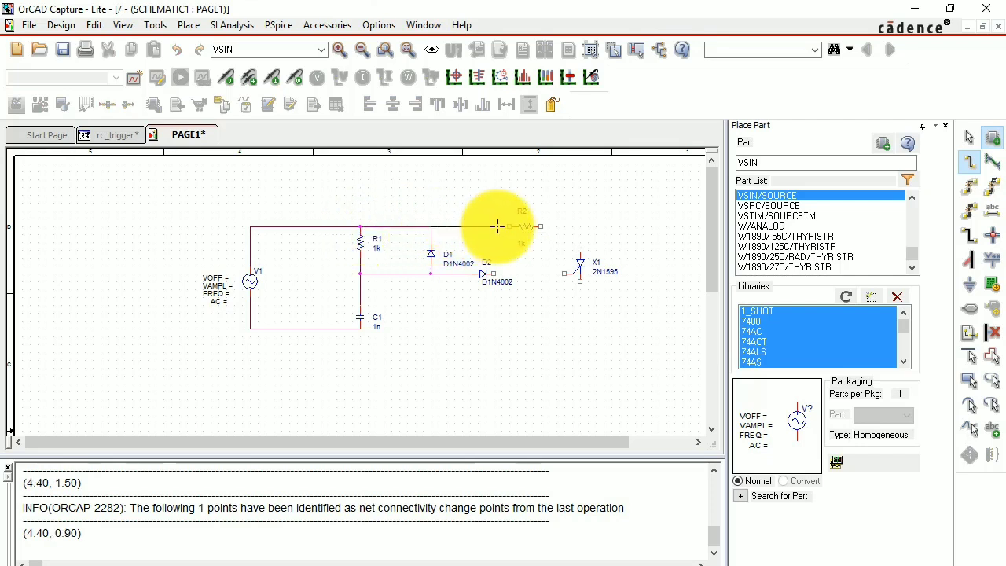
click(510, 227)
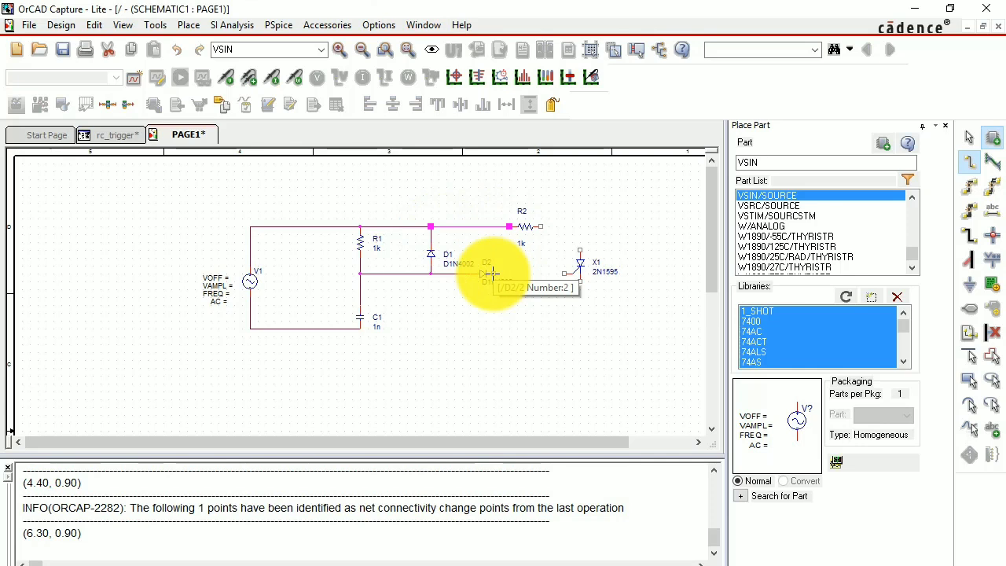
Wire diode D2's cathode to the gate of thyristor X1, and R2's free end to the thyristor's anode.
click(491, 273)
click(565, 274)
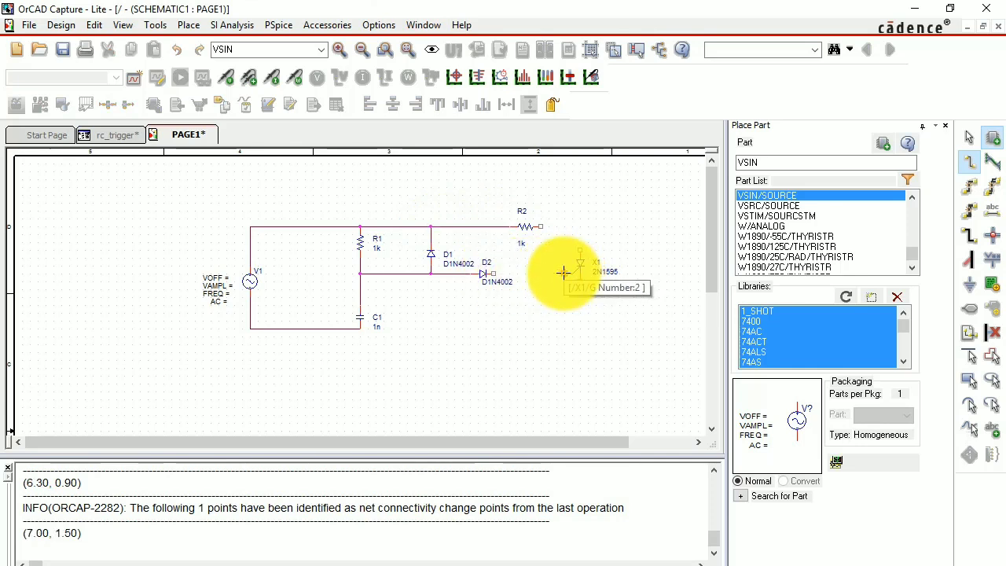
click(540, 226)
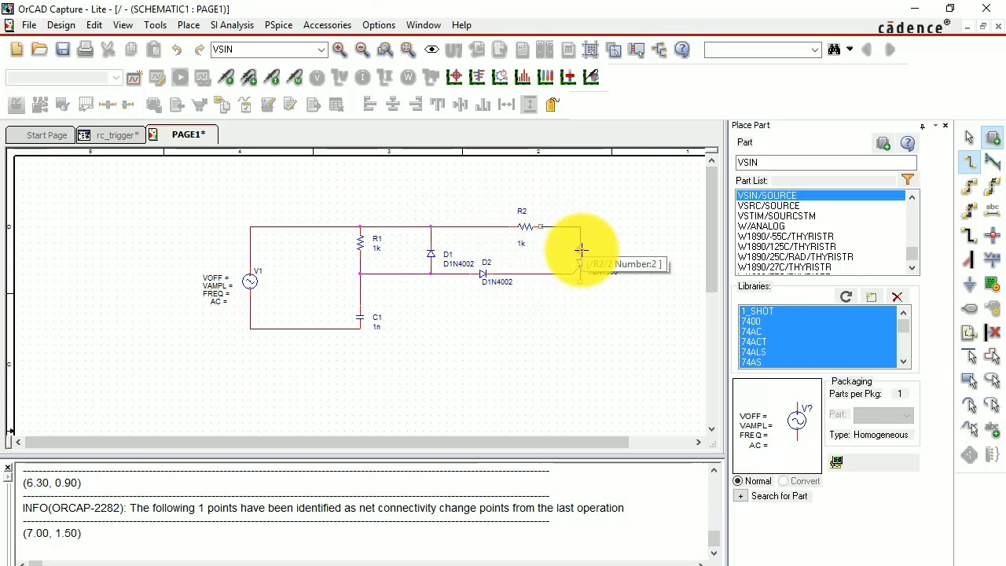
click(580, 260)
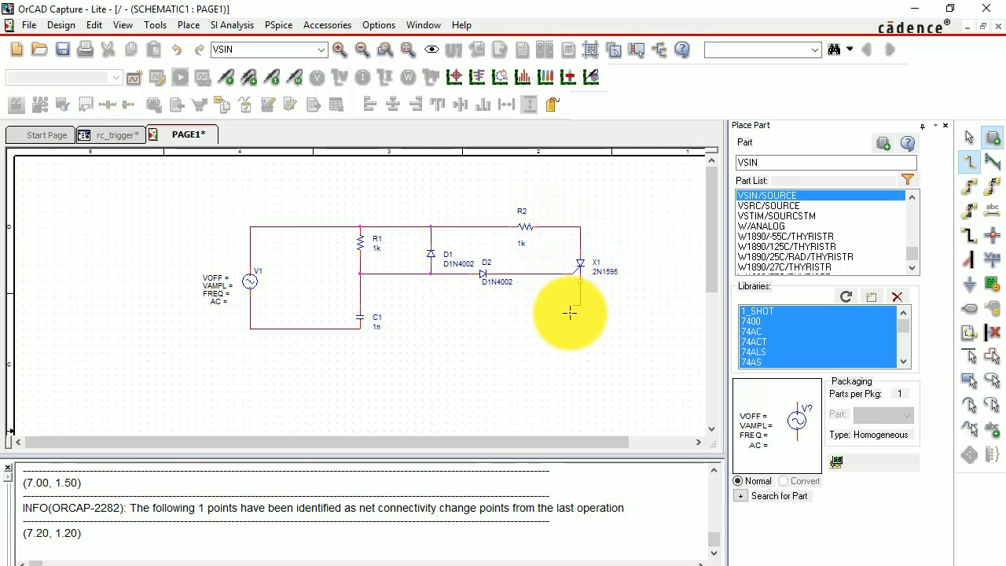
Wire the thyristor's cathode to the lower end of capacitor C1 and end wiring.
click(580, 281)
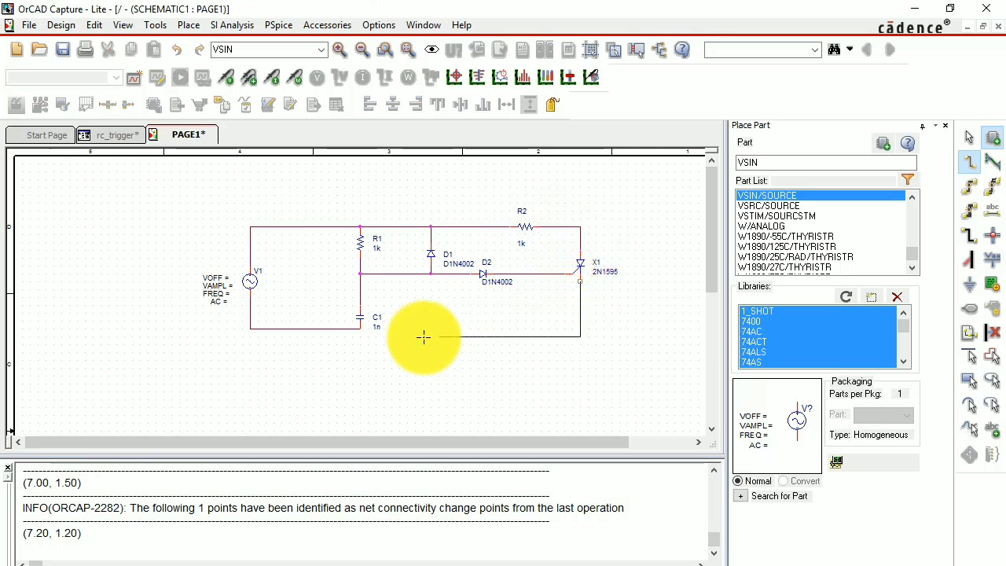
click(361, 329)
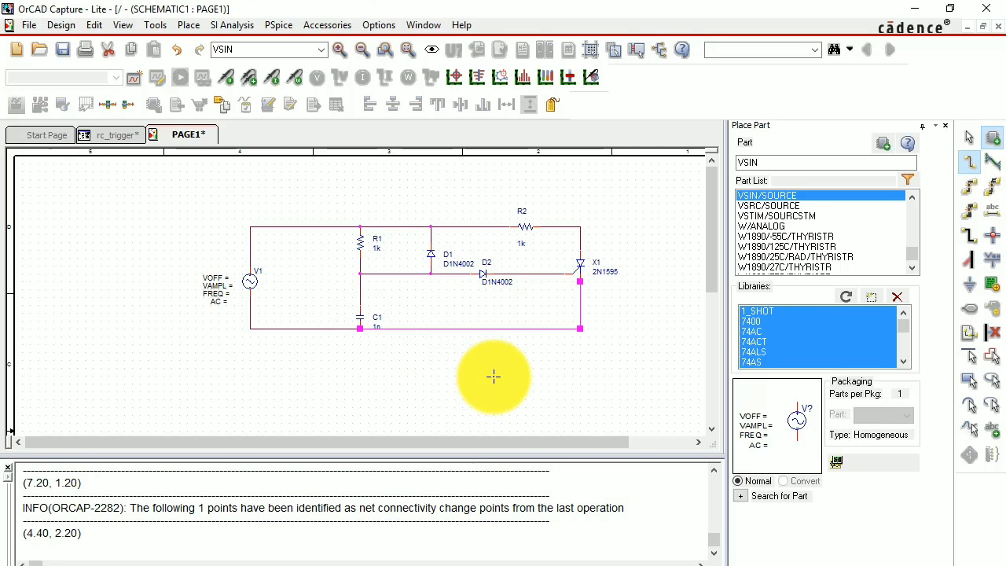
click(494, 376)
key(Escape)
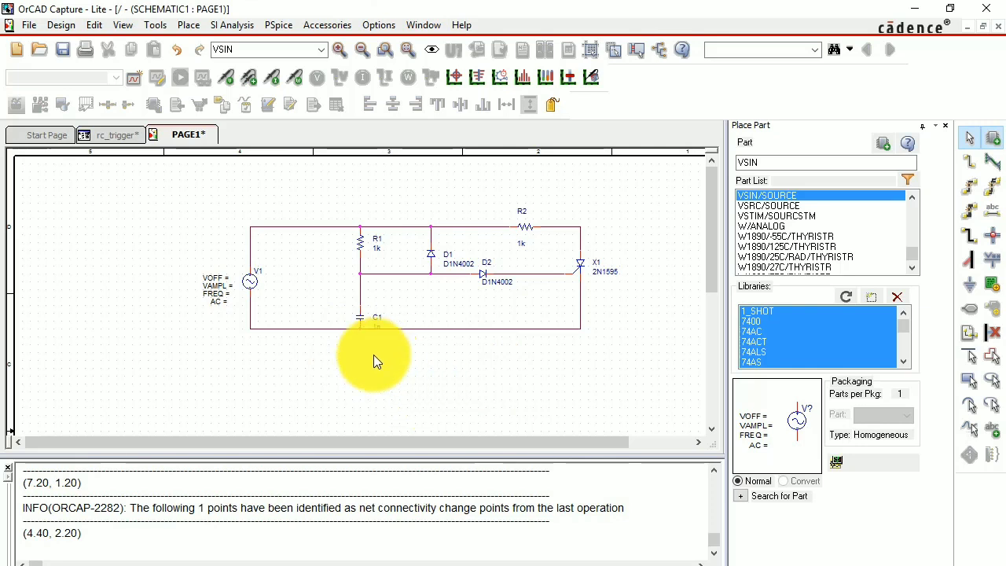
click(788, 161)
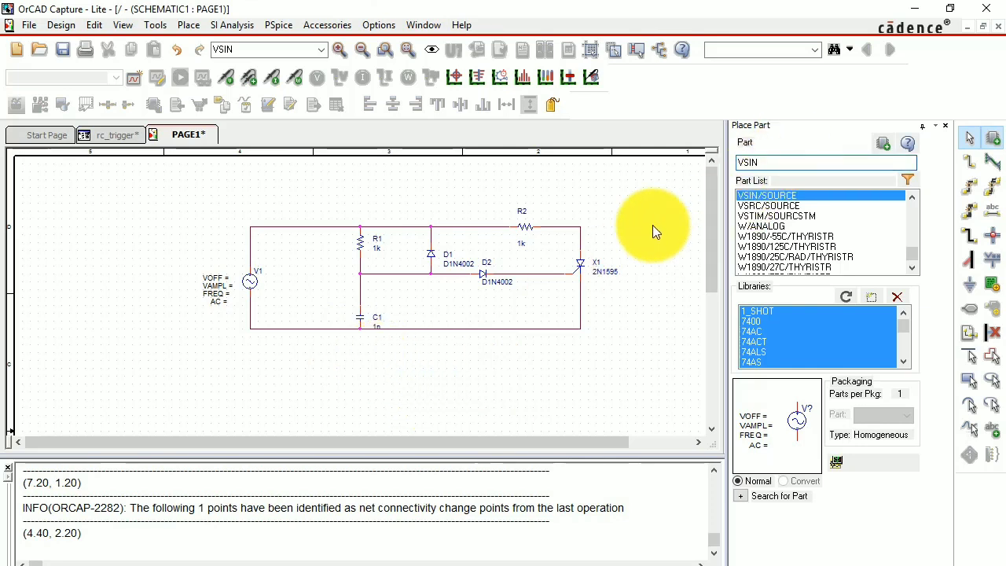
key(BackSpace)
key(BackSpace)
key(BackSpace)
key(BackSpace)
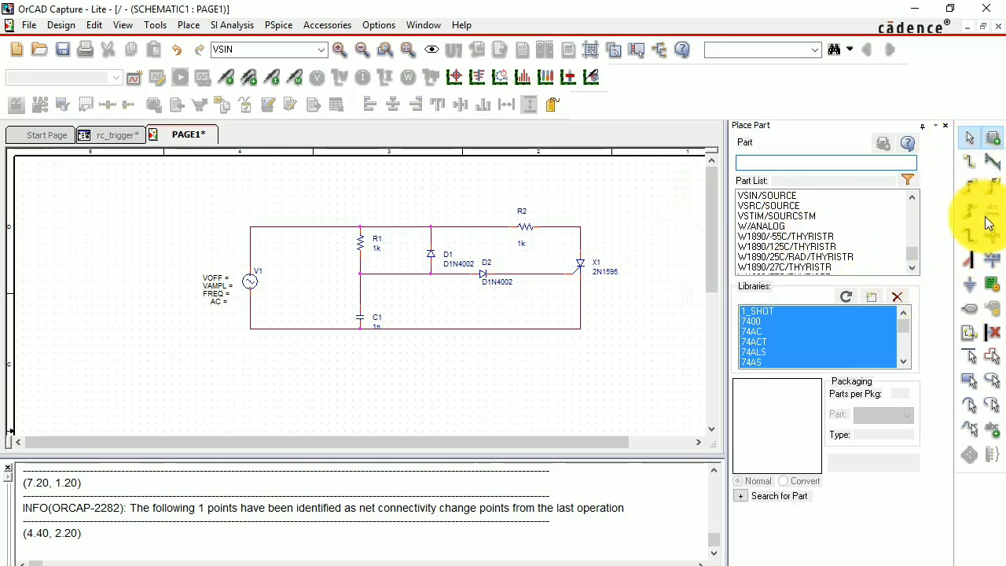
Place a 0/CAPSYM ground symbol below the lower wire, just left of capacitor C1.
click(970, 286)
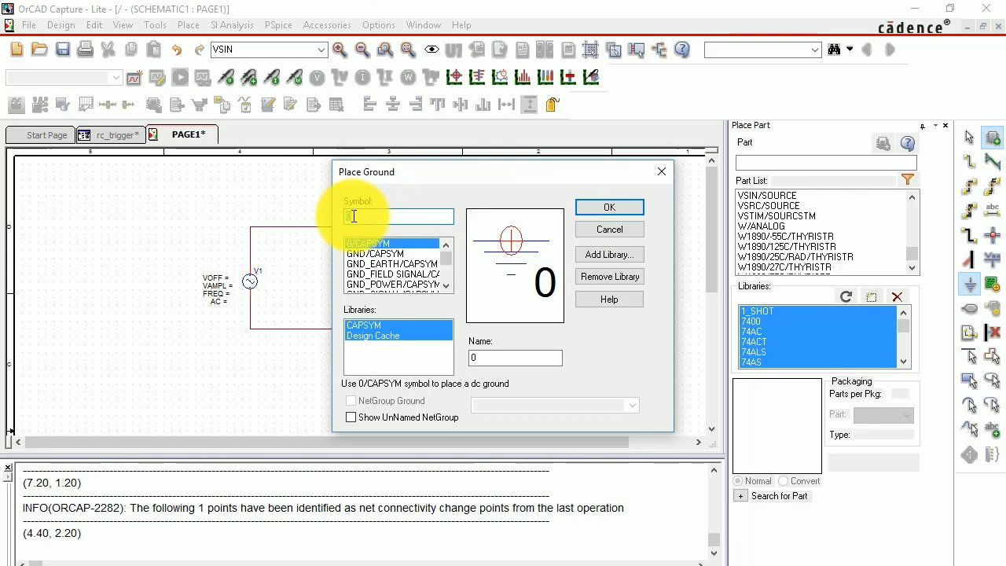
click(591, 210)
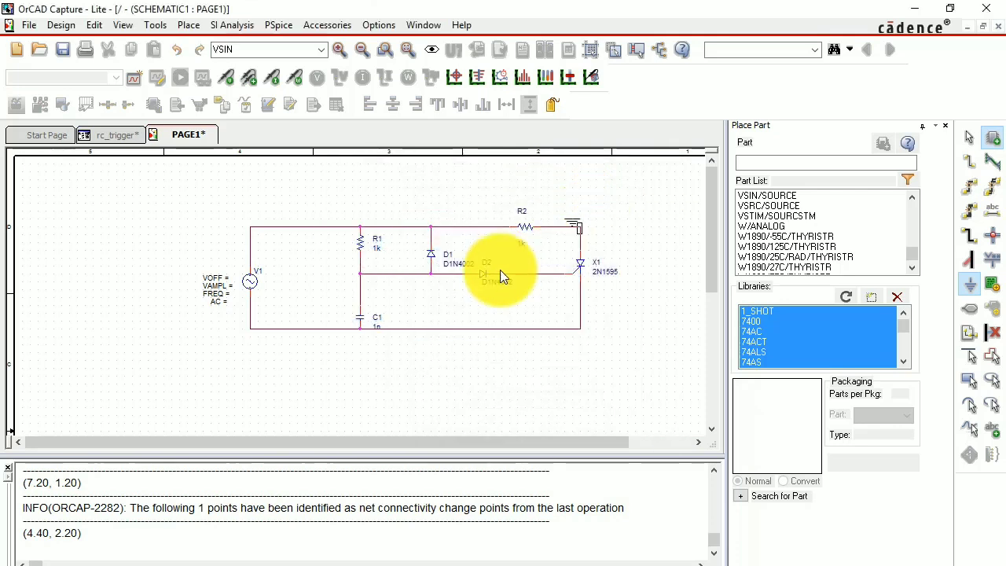
click(344, 368)
key(Escape)
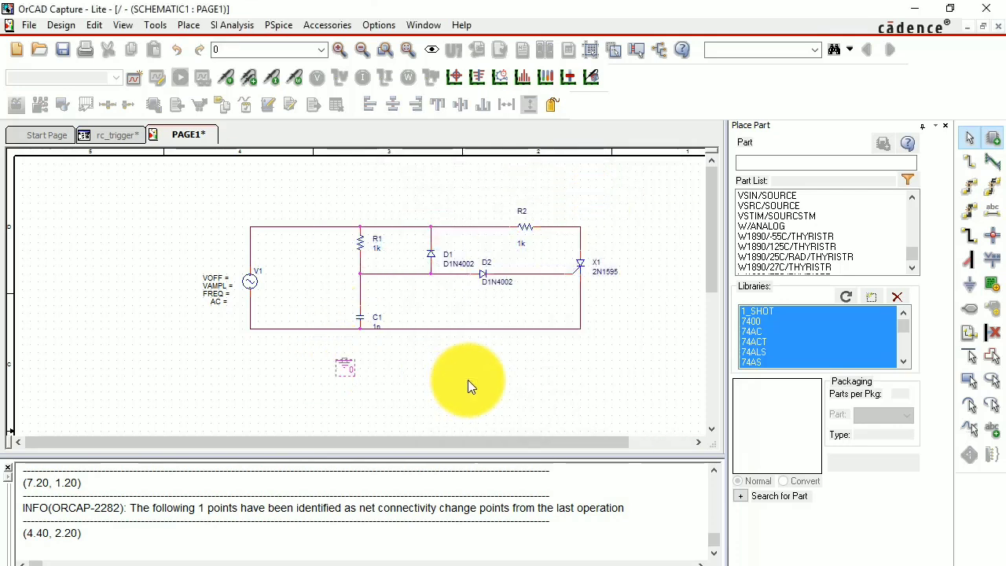
click(476, 398)
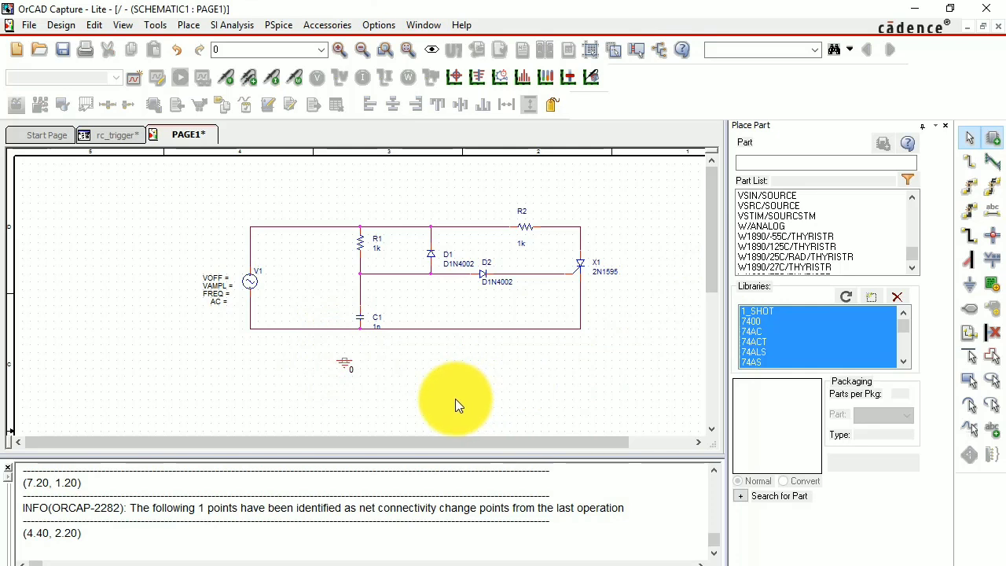
Wire the ground symbol straight up to the circuit's lower wire and end wiring.
key(w)
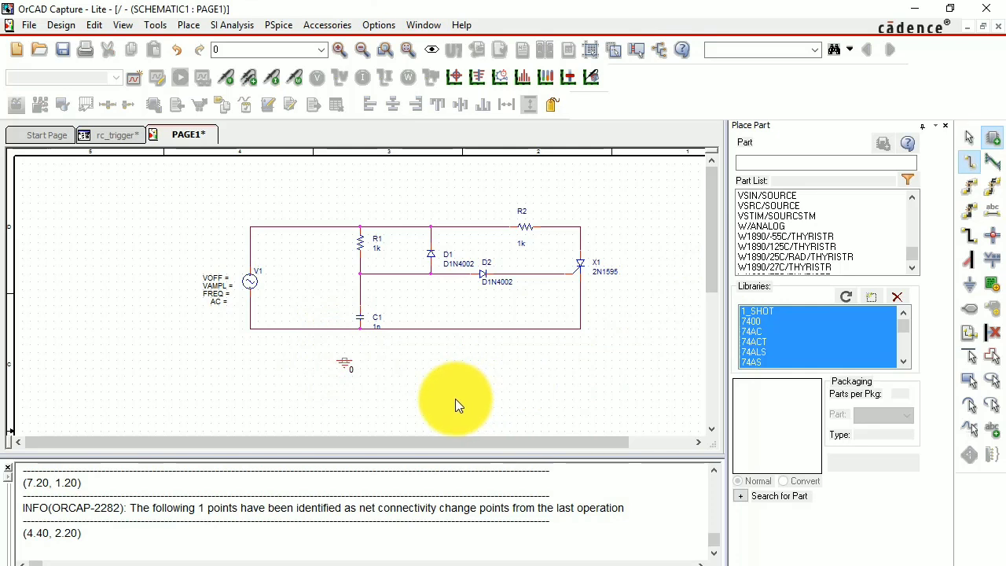
click(344, 361)
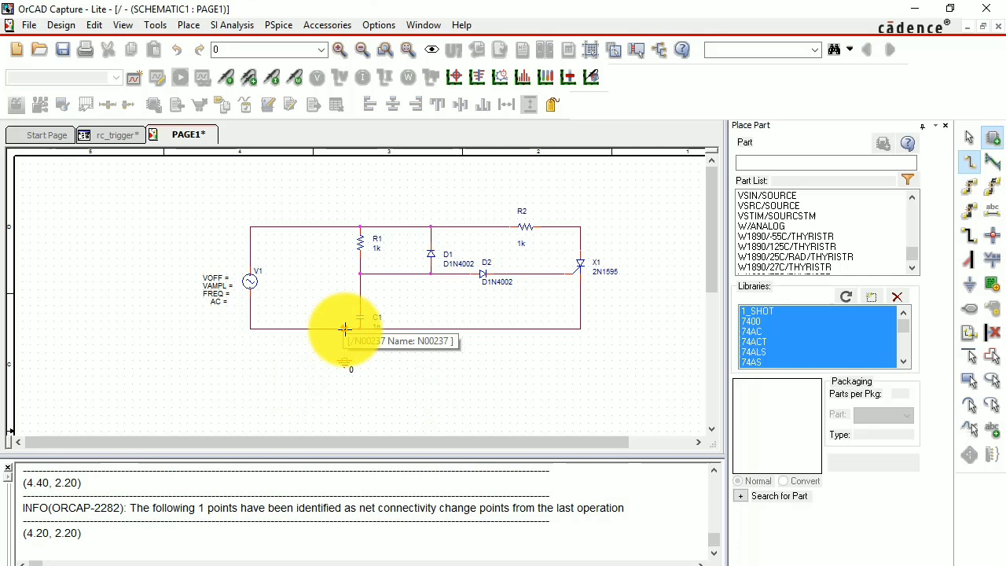
click(344, 329)
key(Escape)
click(469, 380)
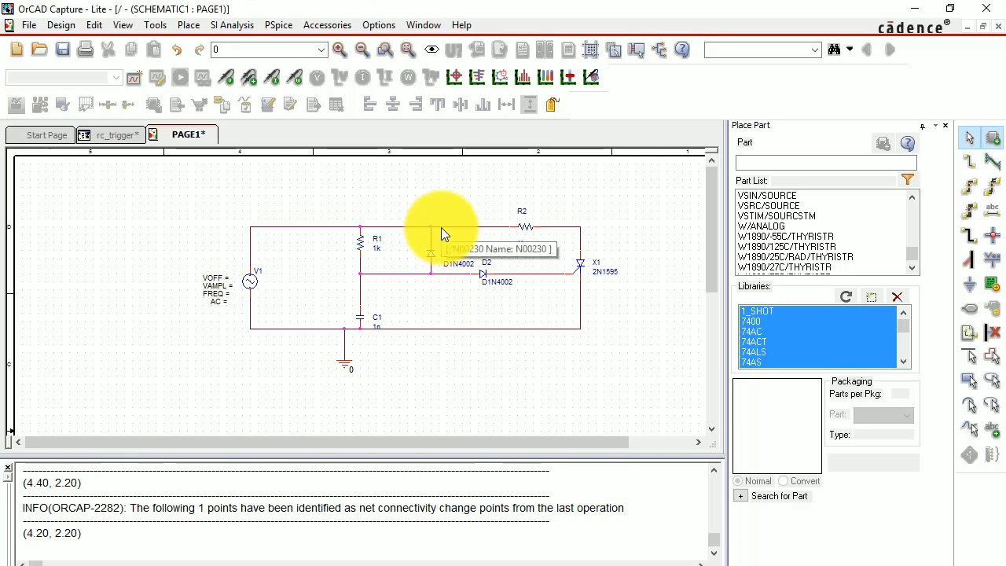
Set the offset voltage VOFF of source V1 to 0.
double_click(221, 278)
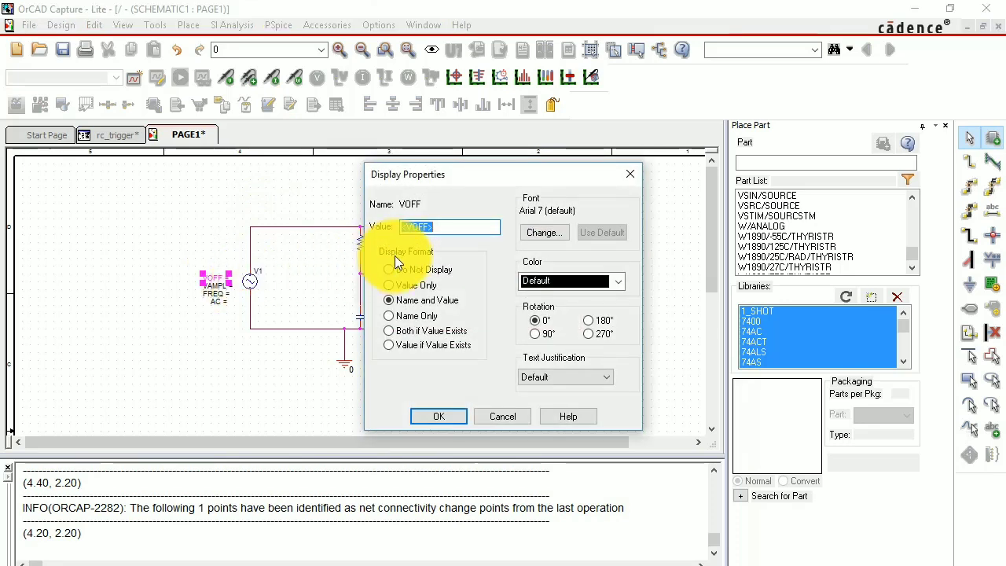
text(0)
key(Return)
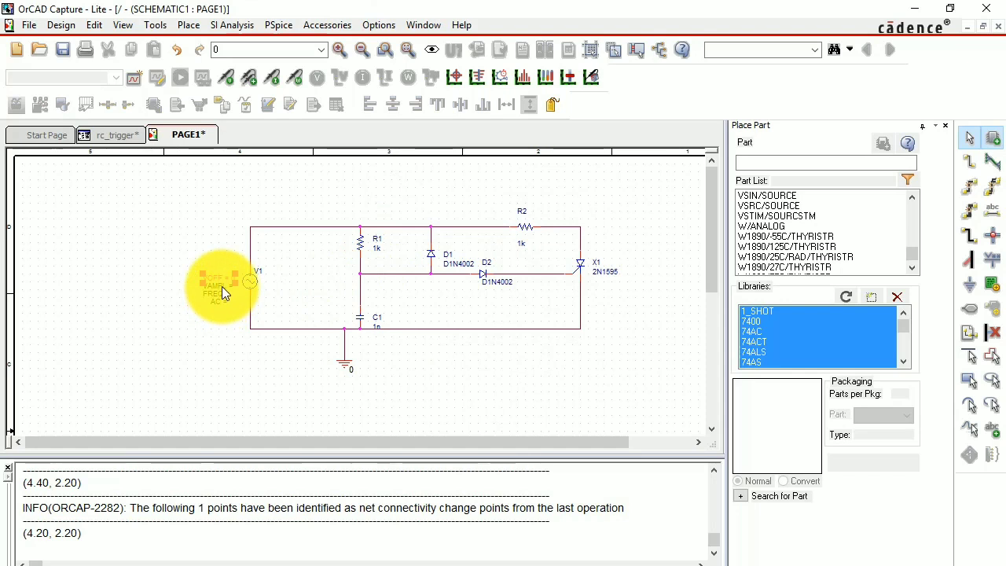
click(196, 335)
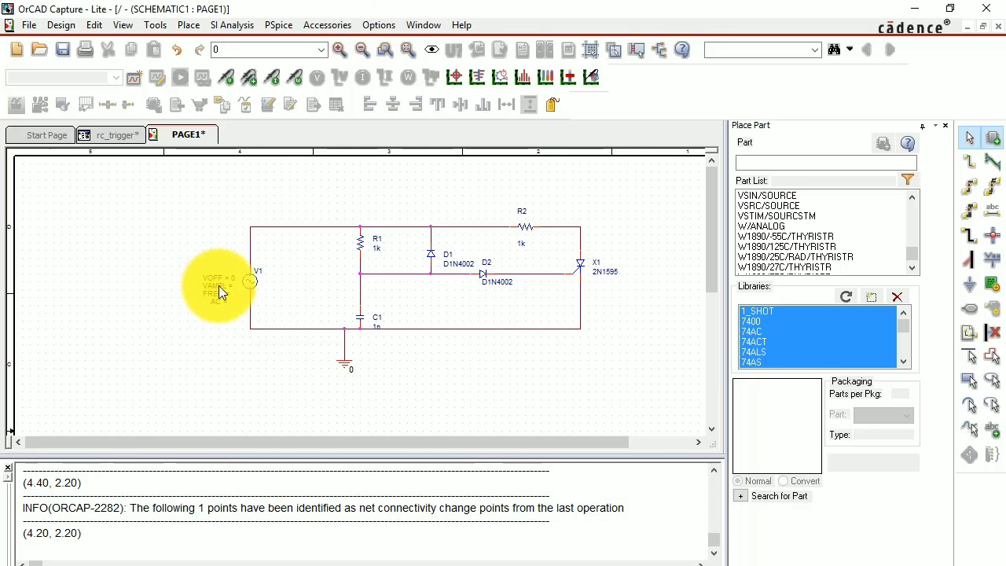
Set source V1's amplitude VAMPL to 50 and its frequency FREQ to 50.
double_click(220, 289)
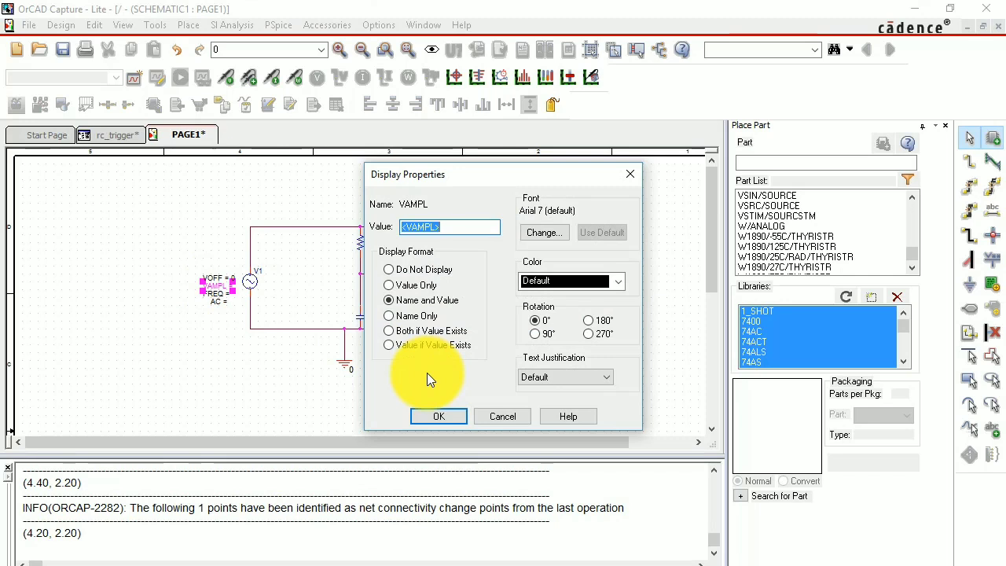
text(50)
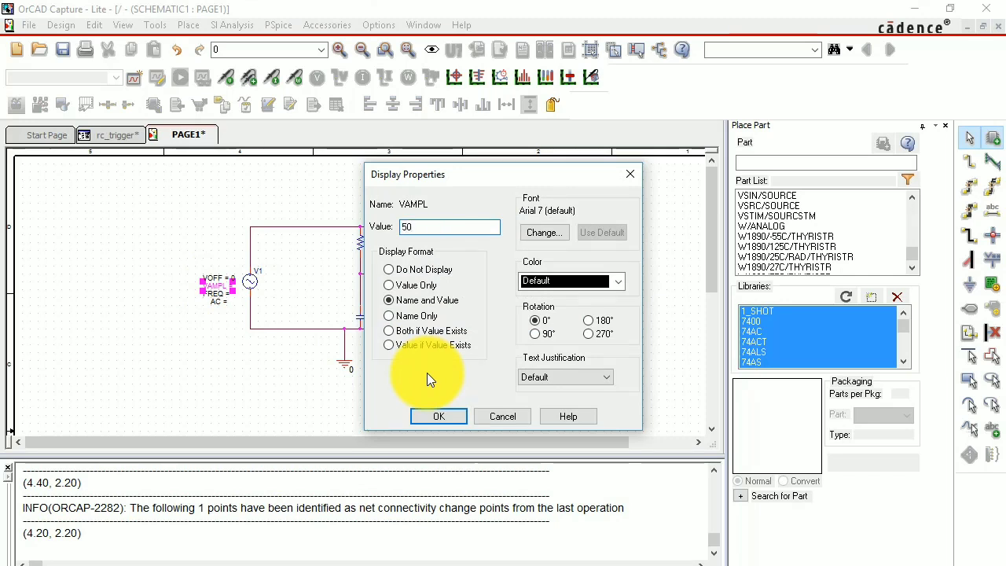
key(Return)
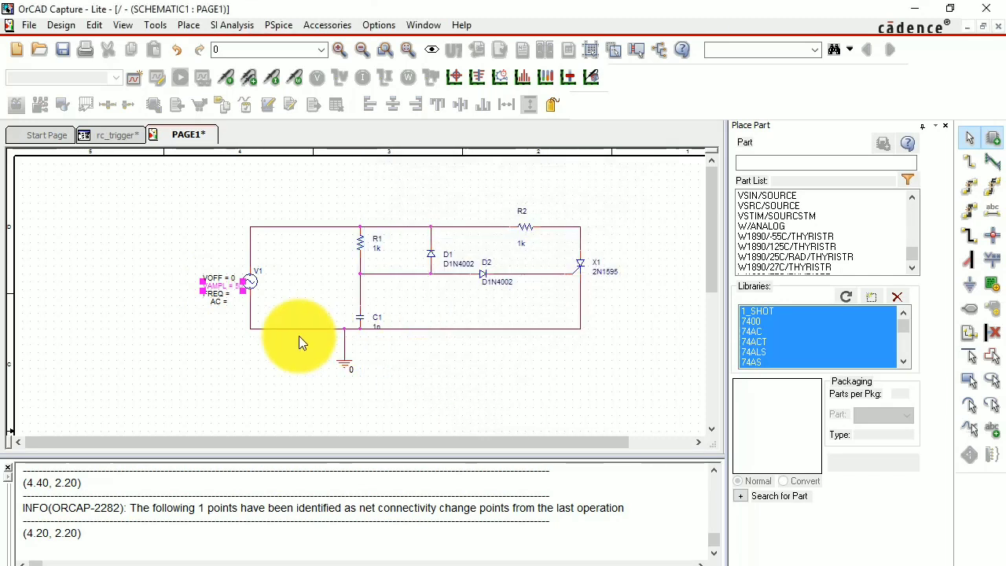
double_click(224, 290)
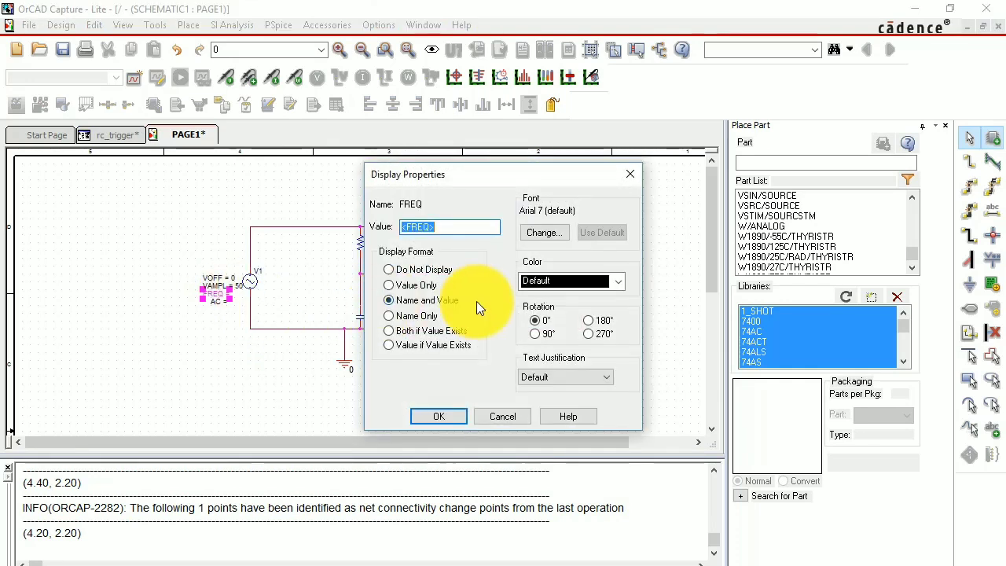
text(50)
key(Return)
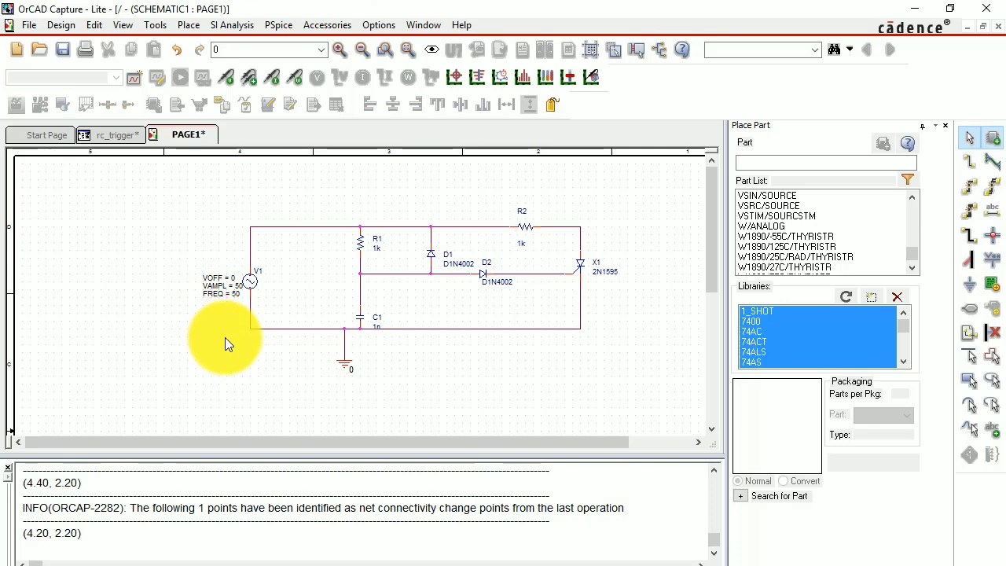
Set the value of capacitor C1 to 0.01u.
double_click(377, 326)
text(.01)
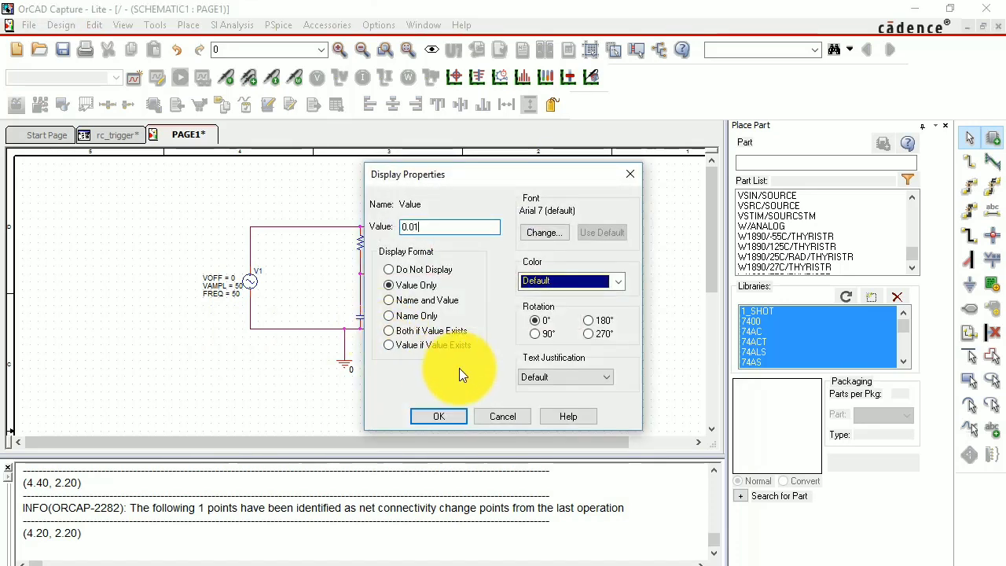
text(u)
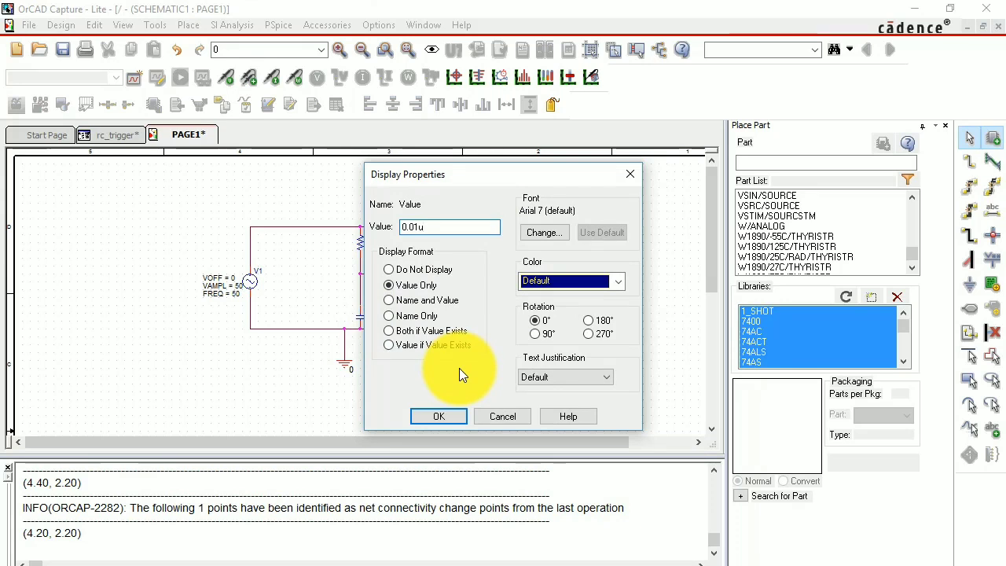
key(Return)
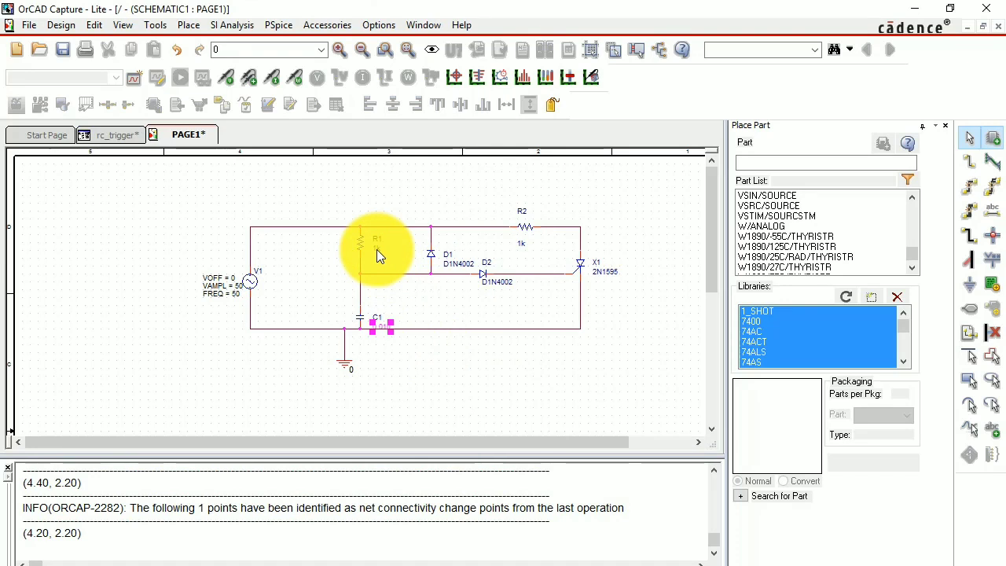
Set the value of resistor R1 to 200k and that of resistor R2 to 100.
double_click(376, 250)
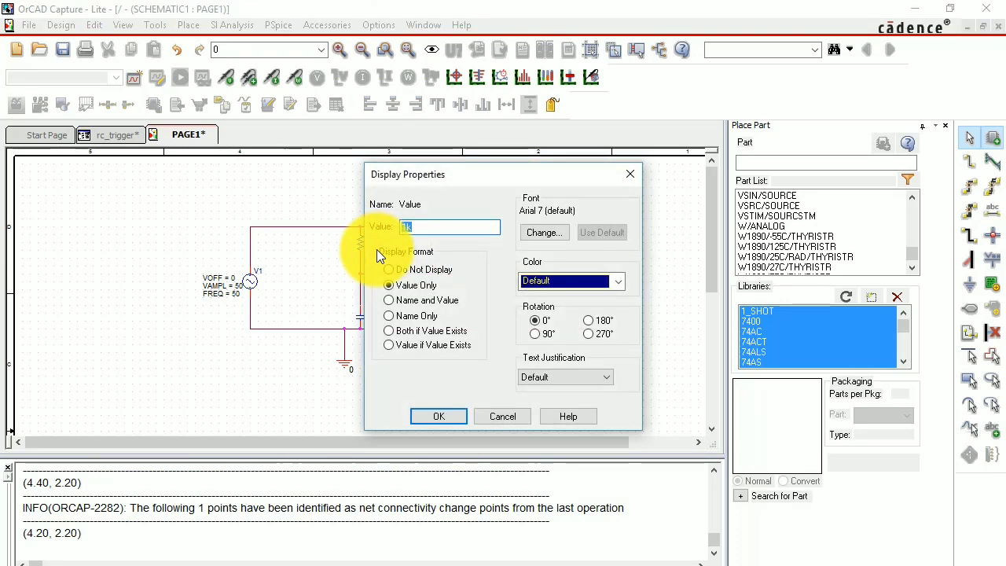
text(200k)
click(430, 415)
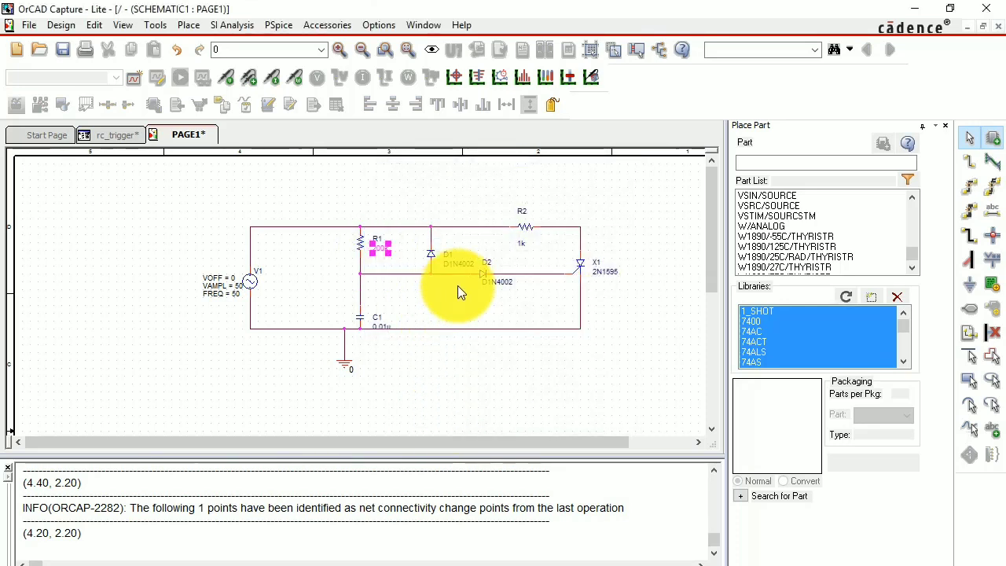
double_click(523, 246)
text(100)
key(Return)
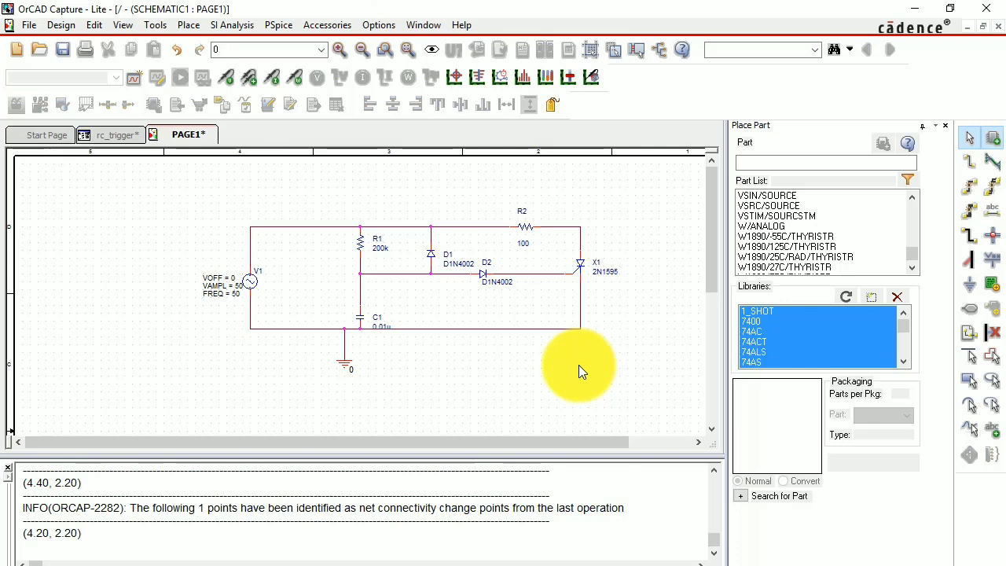
Place voltage differential markers across source V1 and across resistor R2, and end marker placement.
click(252, 80)
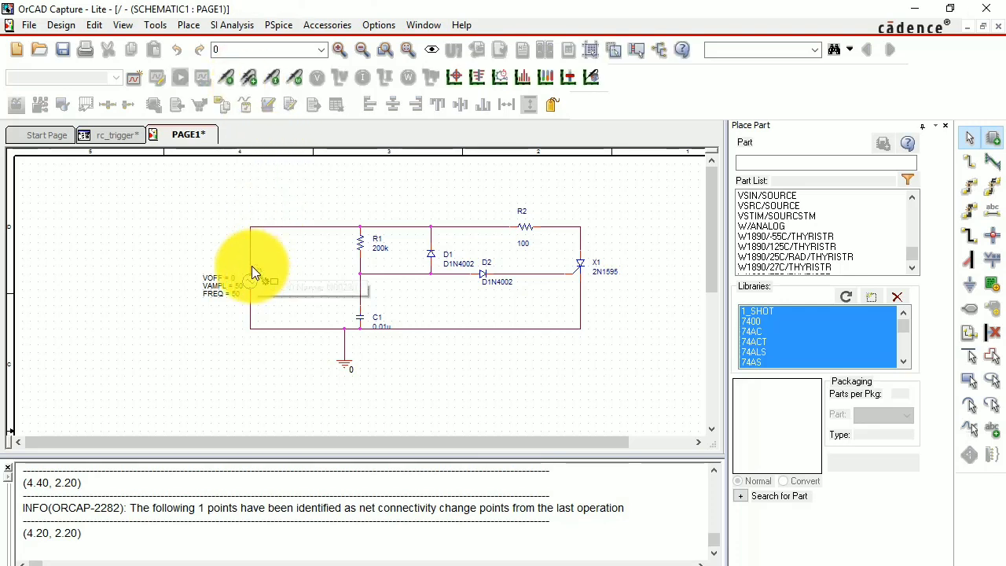
click(251, 298)
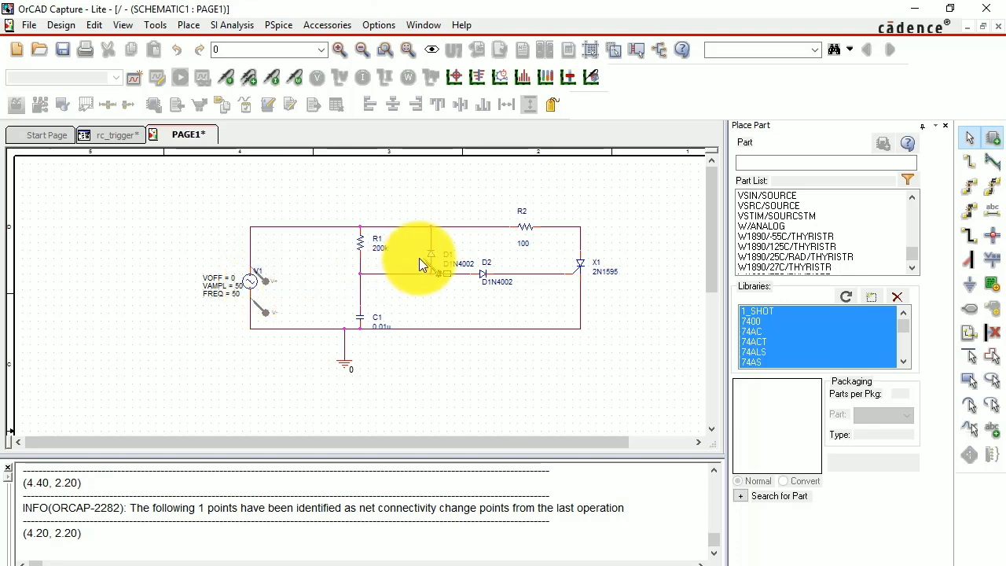
click(513, 225)
click(543, 228)
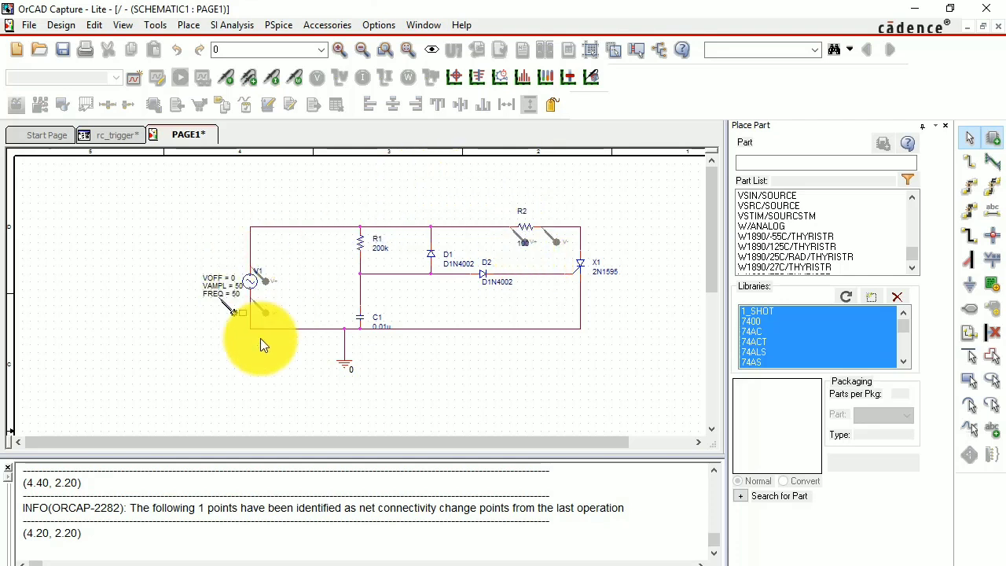
key(Escape)
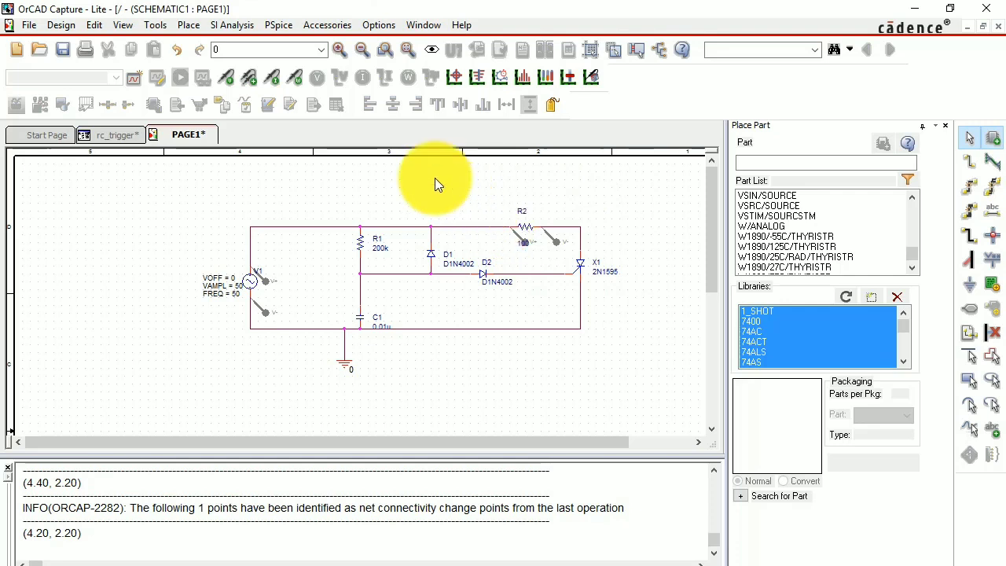
Create a new simulation profile named rc_trig that inherits from none.
click(272, 25)
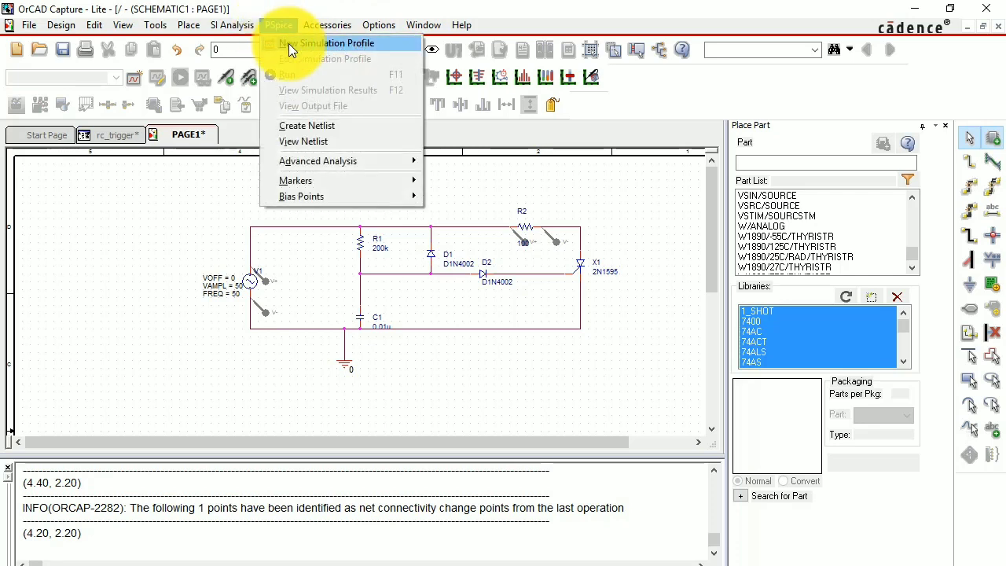
click(288, 43)
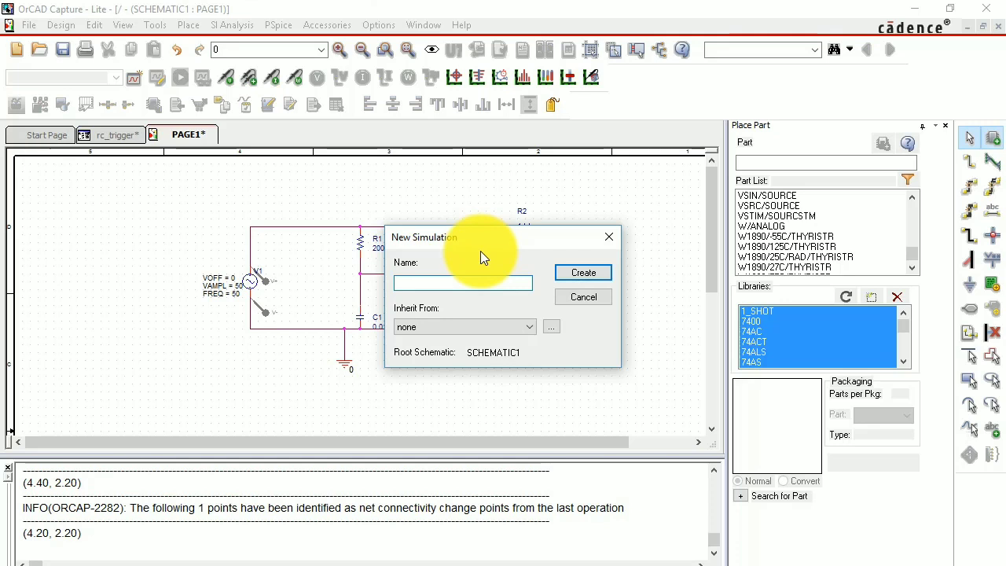
text(rc_trig)
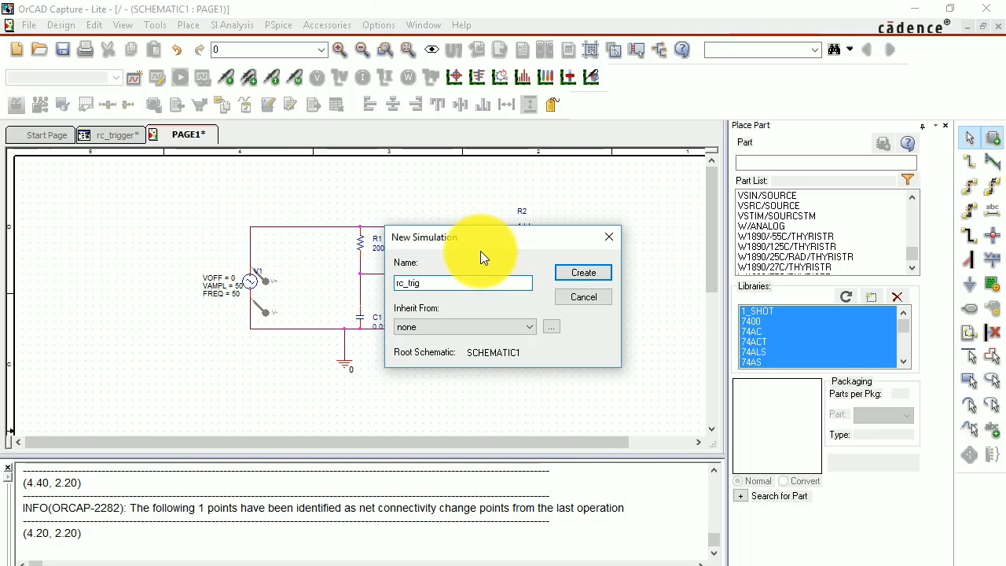
click(591, 279)
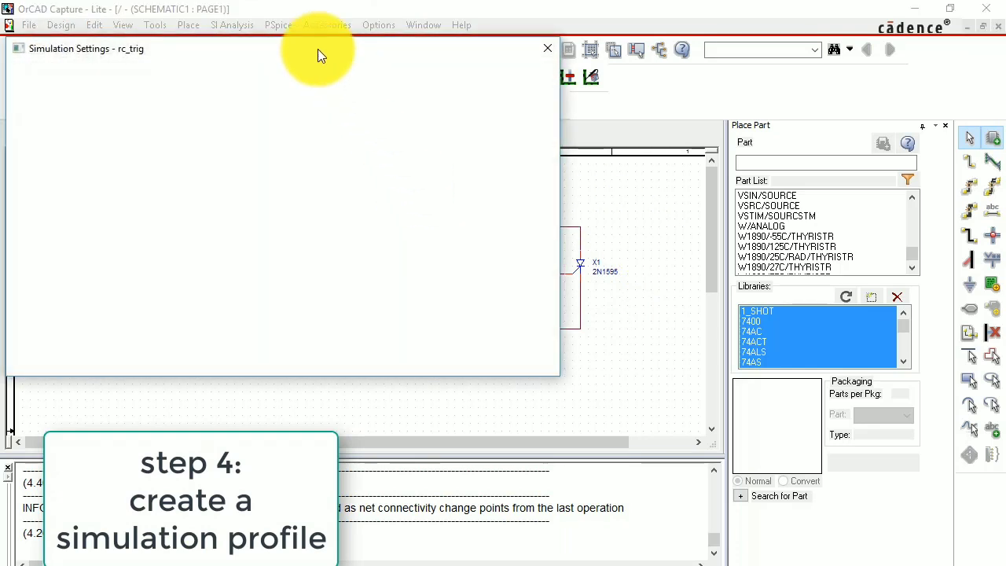
Set the transient analysis run time to 5ms and the maximum step size to 0.001 seconds, and accept the simulation settings.
drag(318, 49, 500, 89)
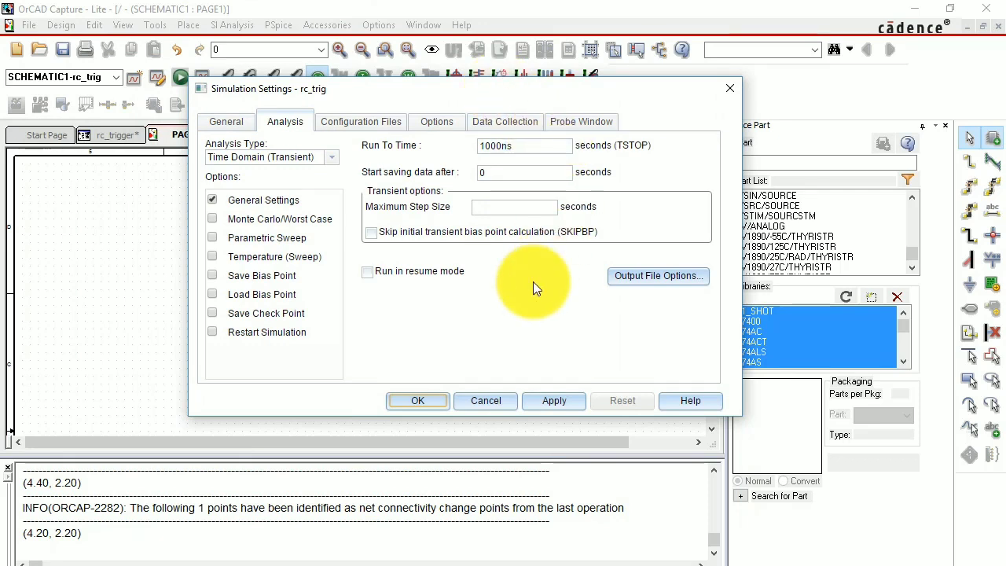
drag(512, 148, 472, 143)
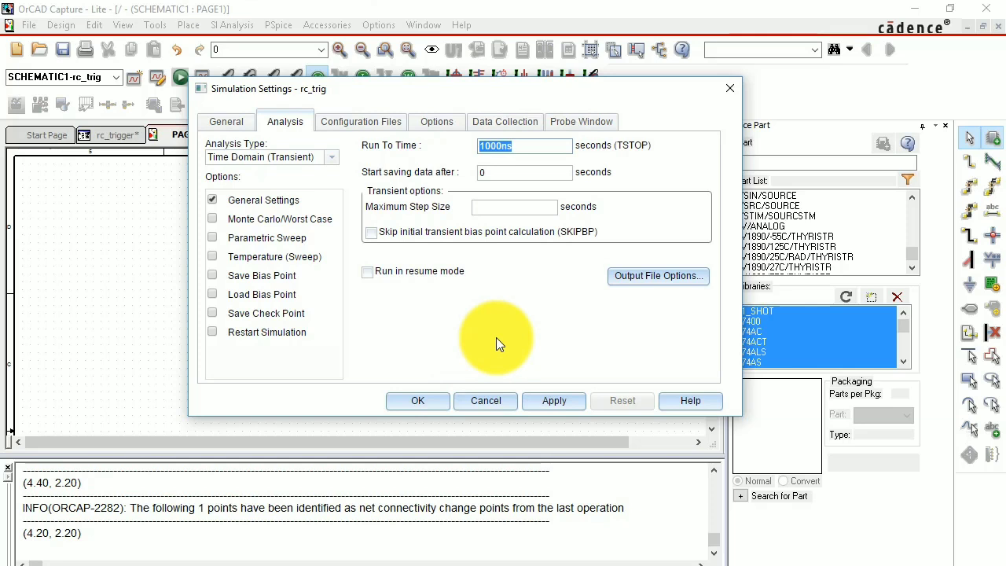
text(5ms)
click(537, 211)
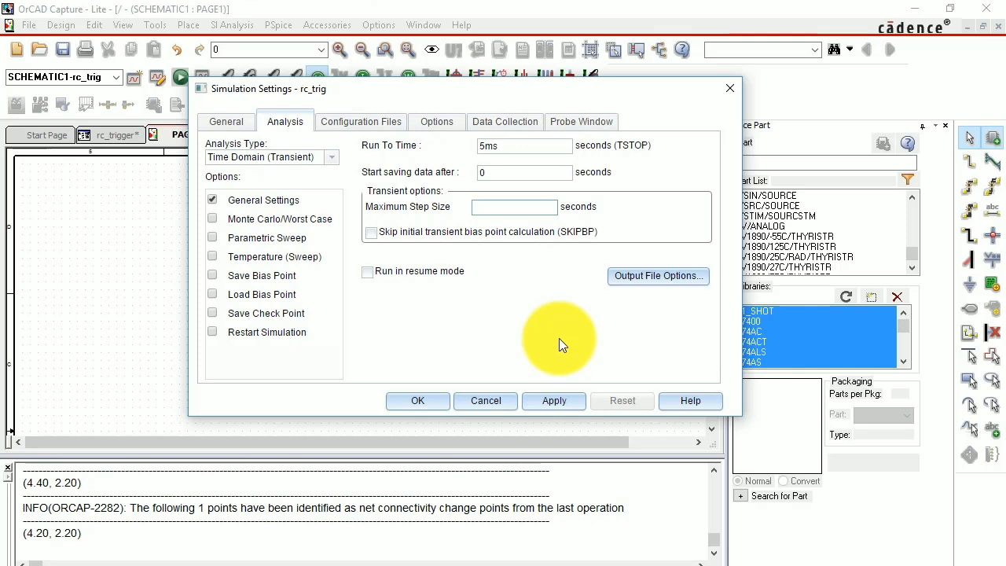
text(0.001)
click(577, 404)
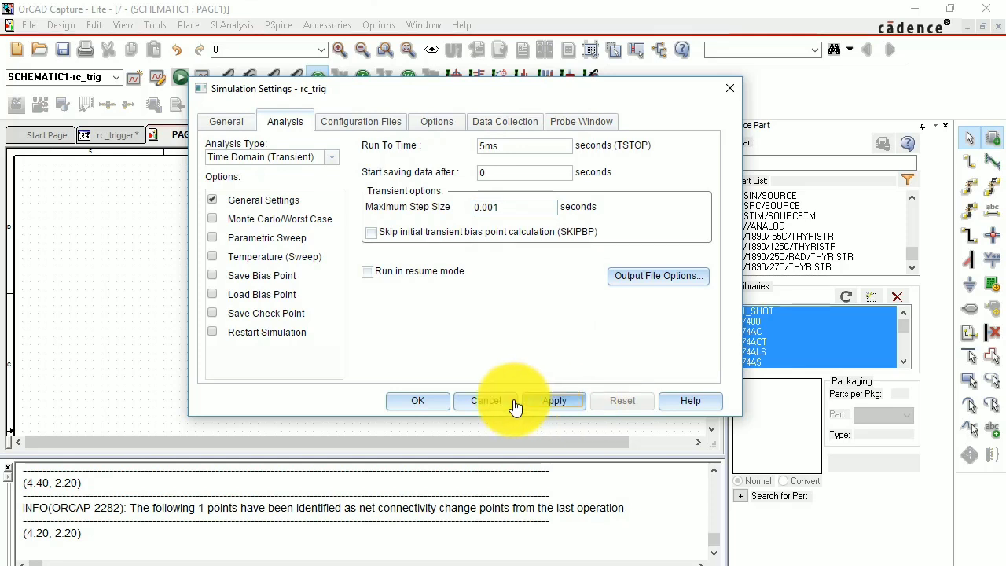
click(420, 405)
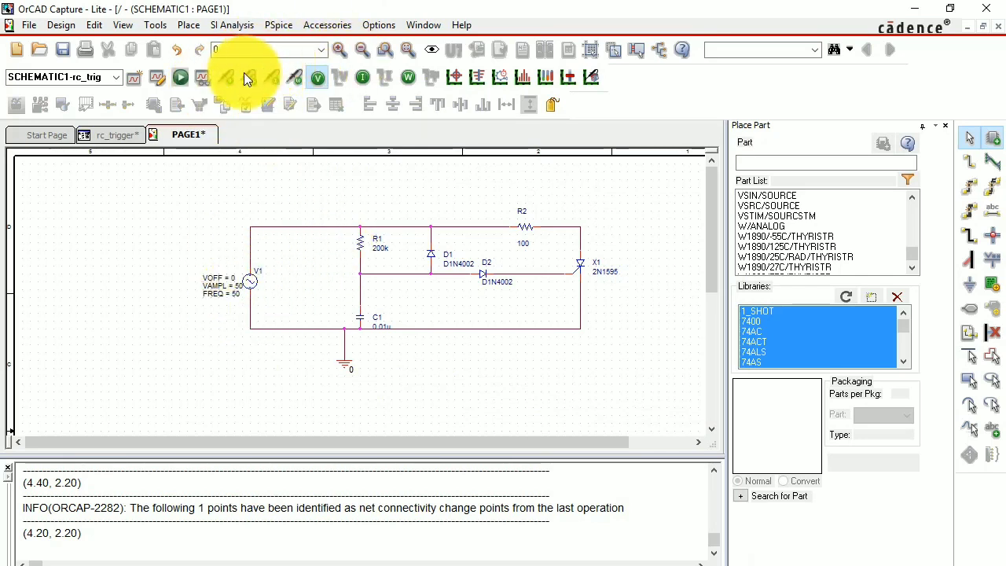
Place voltage differential marker pairs again on both terminals of source V1 and both ends of resistor R2, and end placement.
click(252, 269)
click(253, 302)
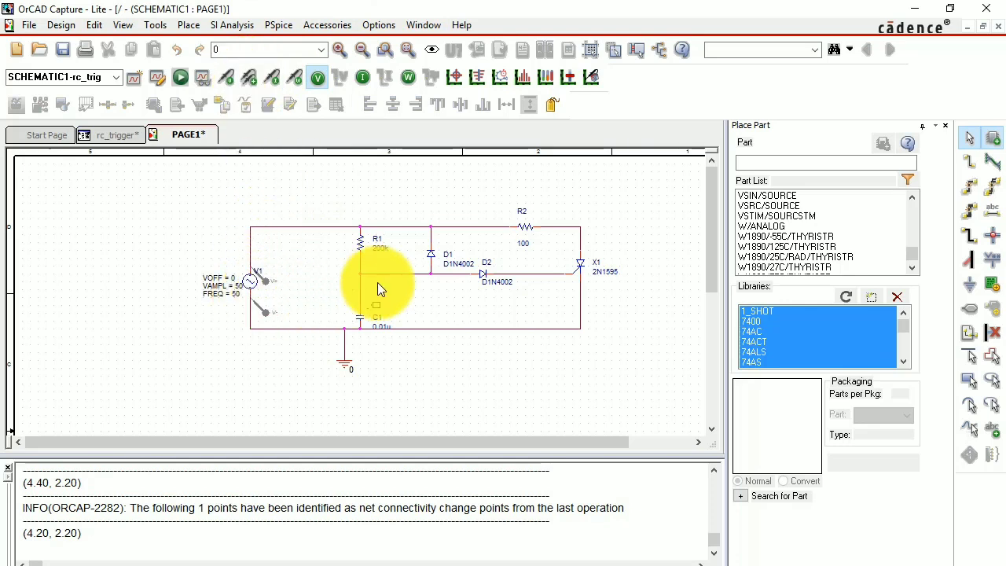
click(542, 231)
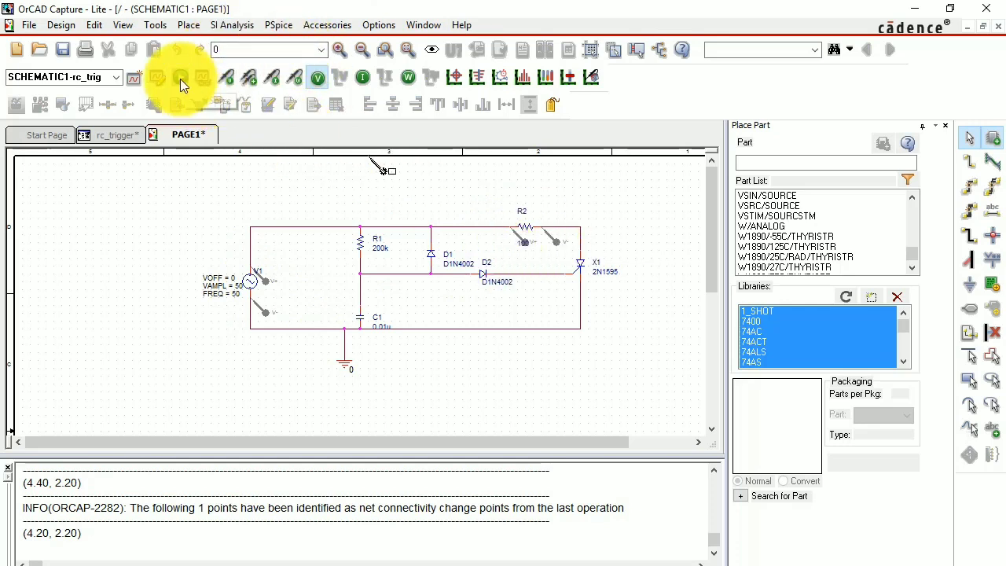
click(278, 24)
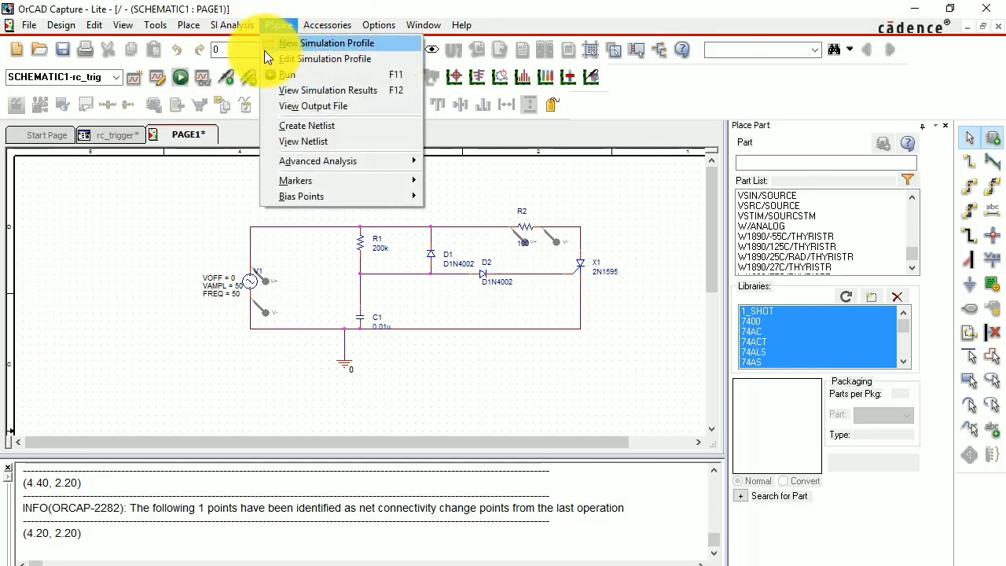
click(192, 183)
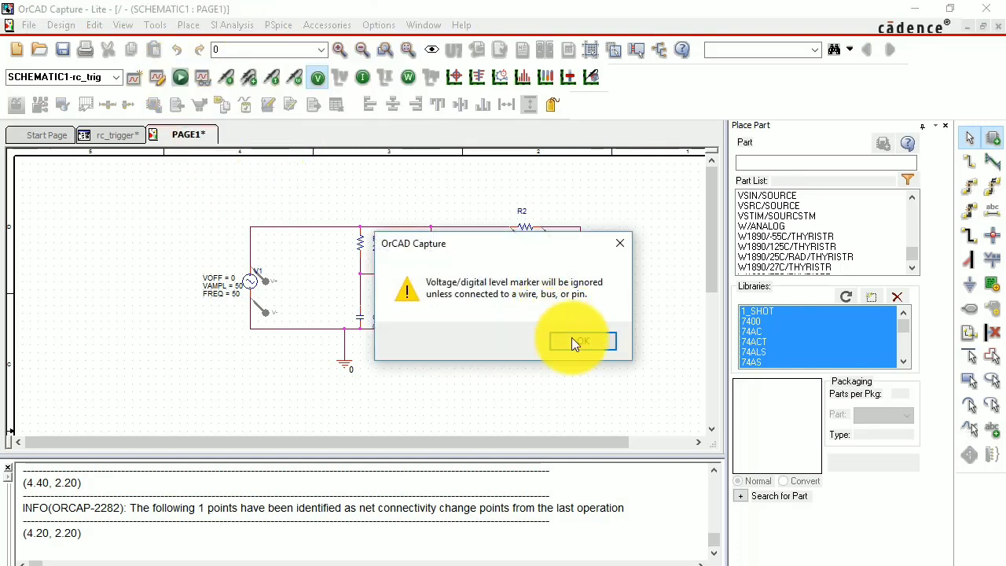
click(584, 341)
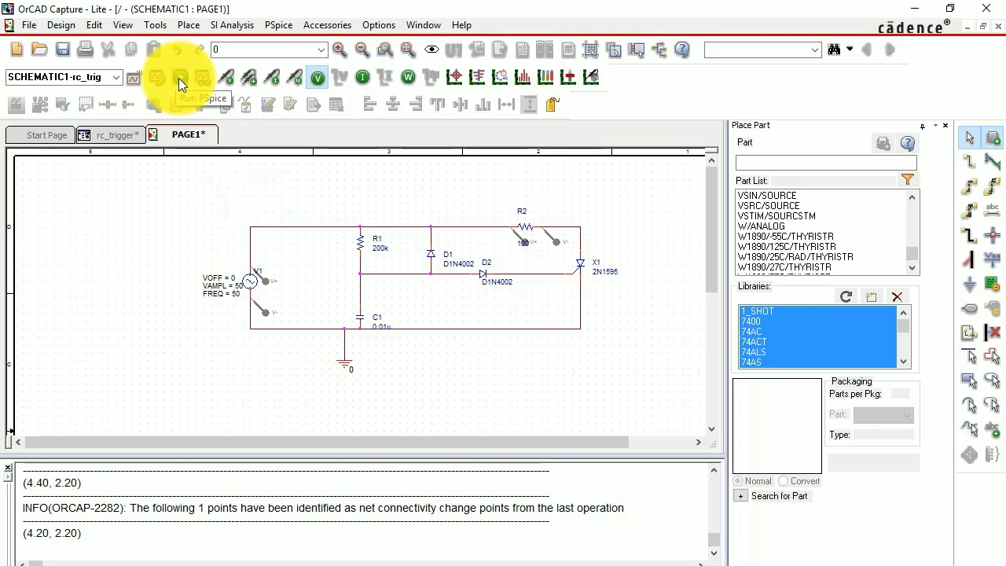
key(Escape)
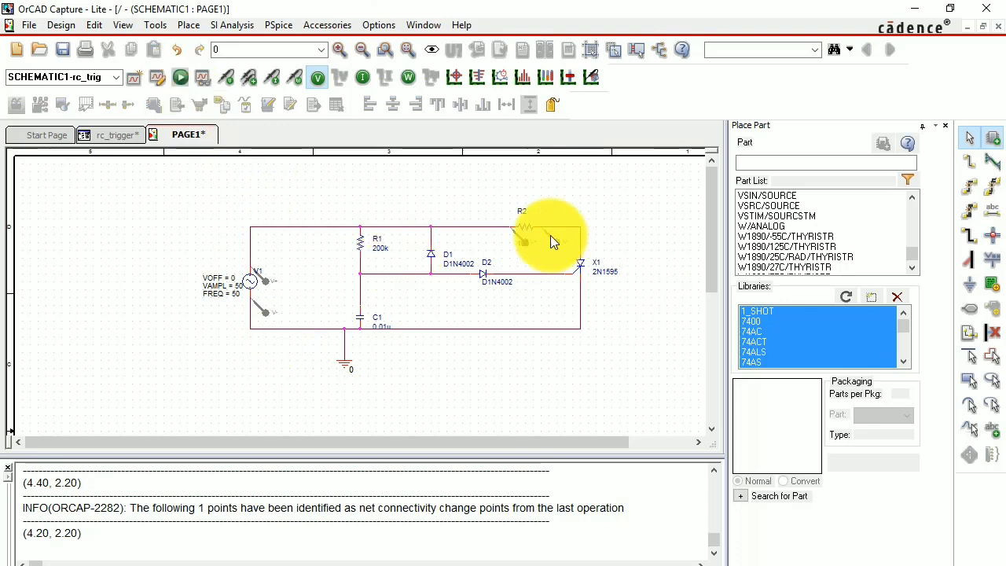
click(277, 26)
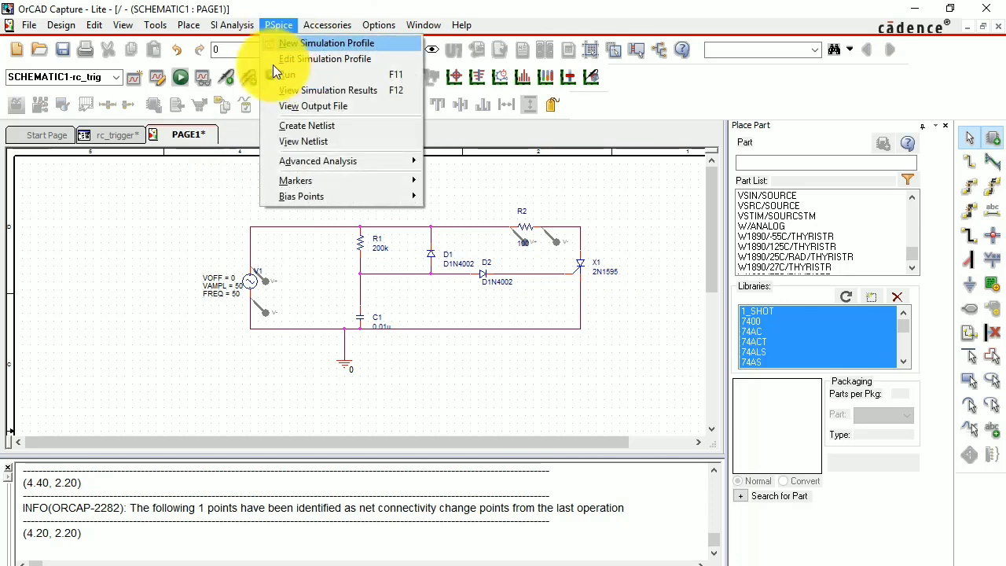
click(201, 180)
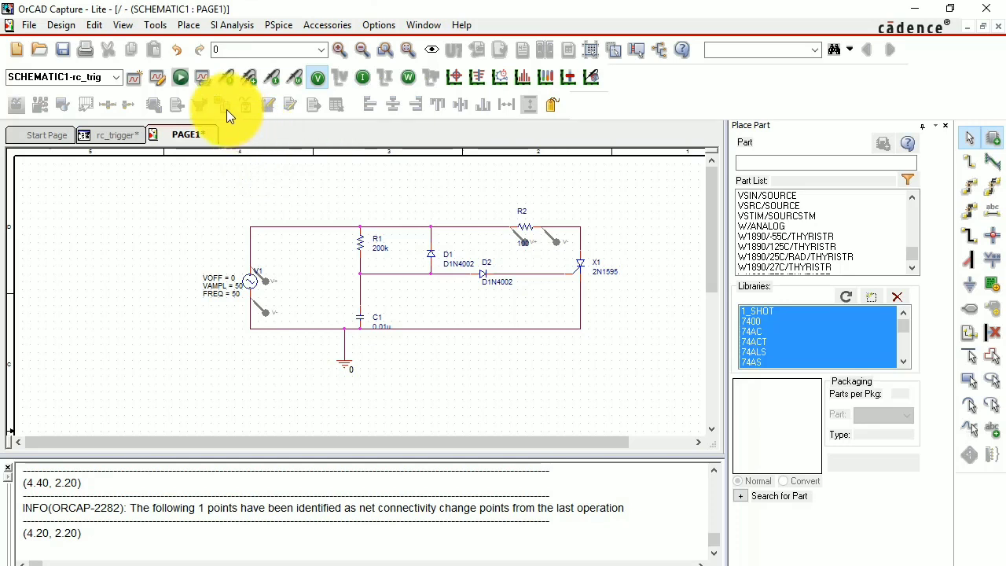
Run the rc_trig simulation to view the V1 and R2 voltage waveforms, and close the results window.
click(177, 79)
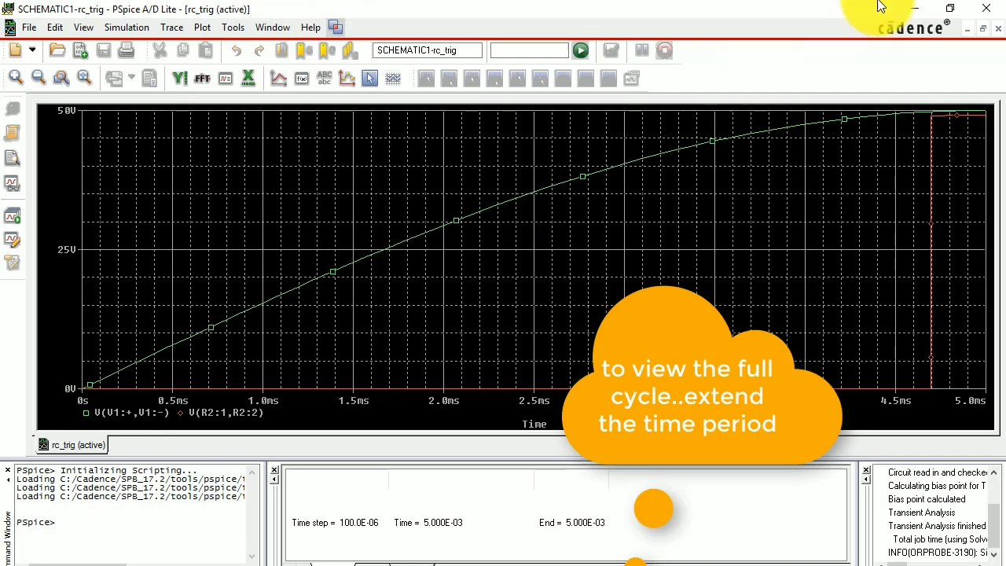
click(986, 8)
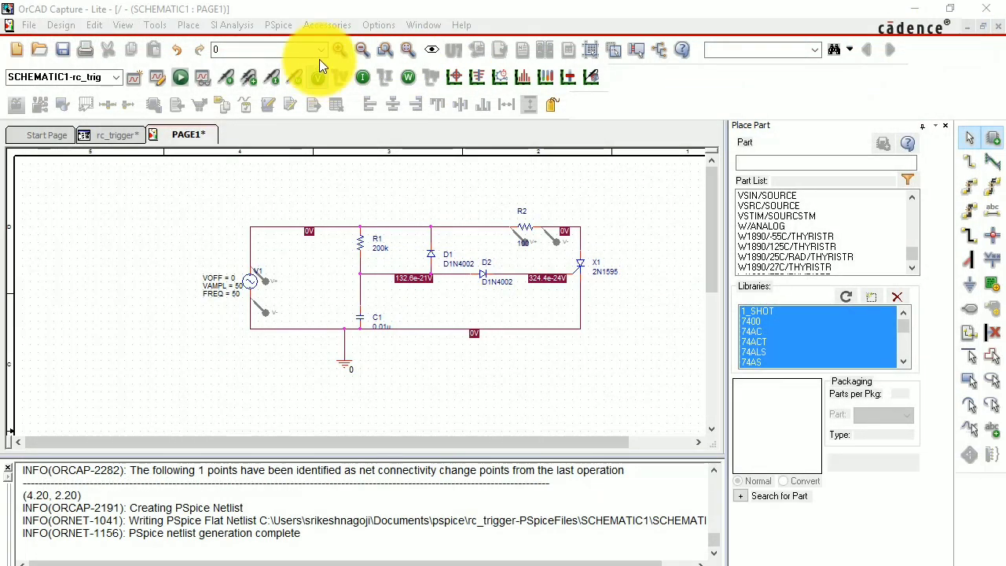
Set the run time in the rc_trig simulation profile to 50m seconds and run the simulation again.
click(279, 24)
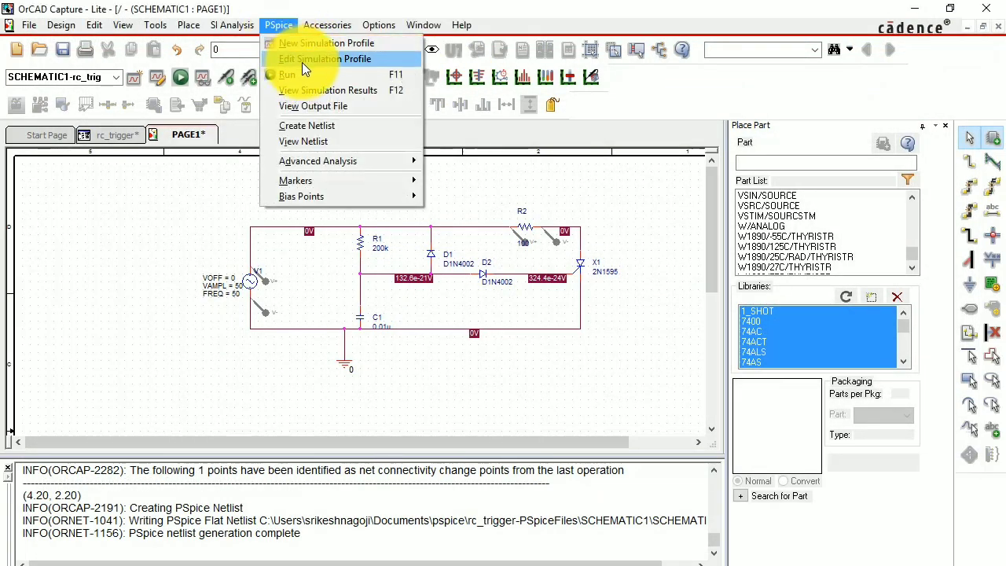
click(302, 62)
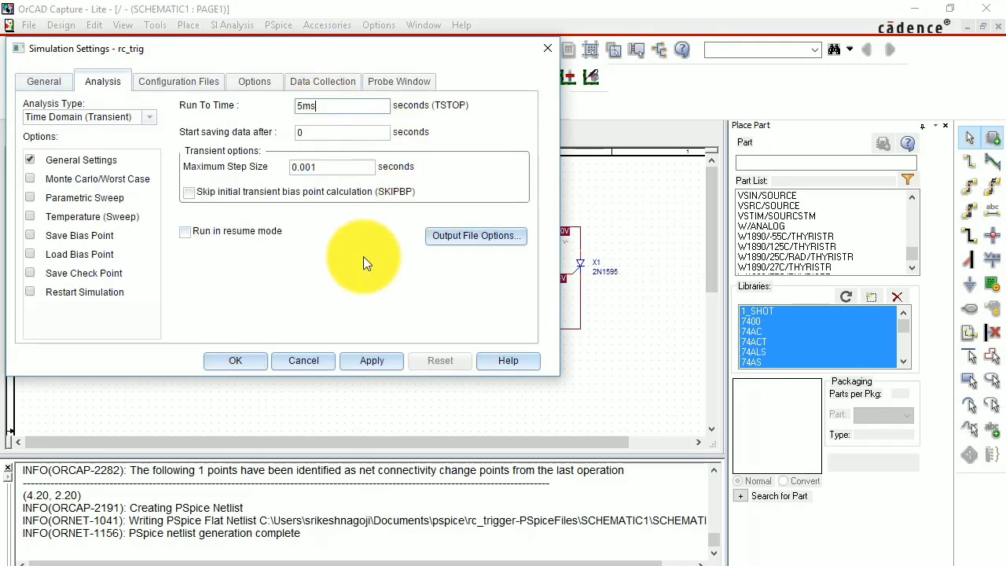
key(BackSpace)
key(BackSpace)
key(BackSpace)
text(50m)
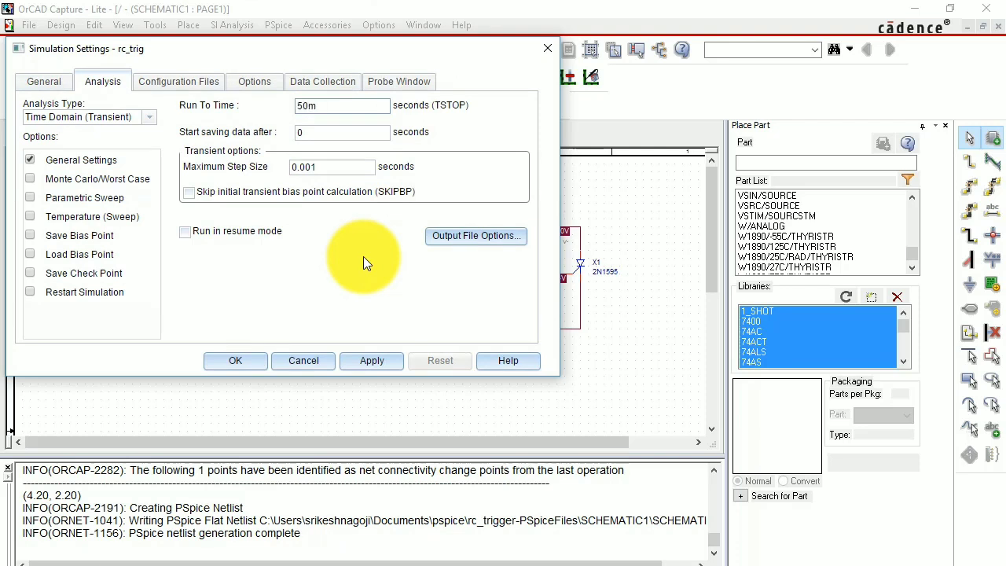
click(376, 362)
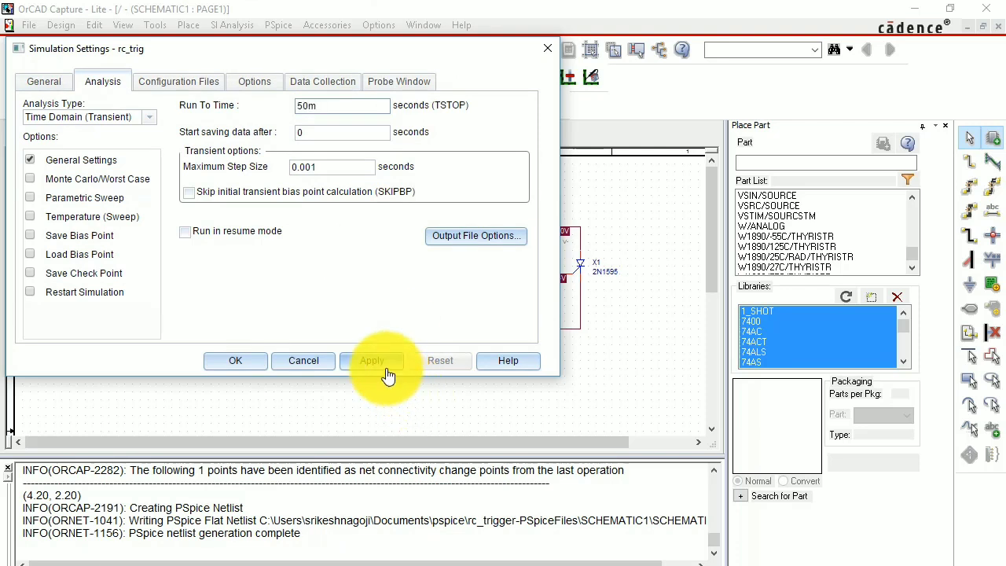
click(246, 363)
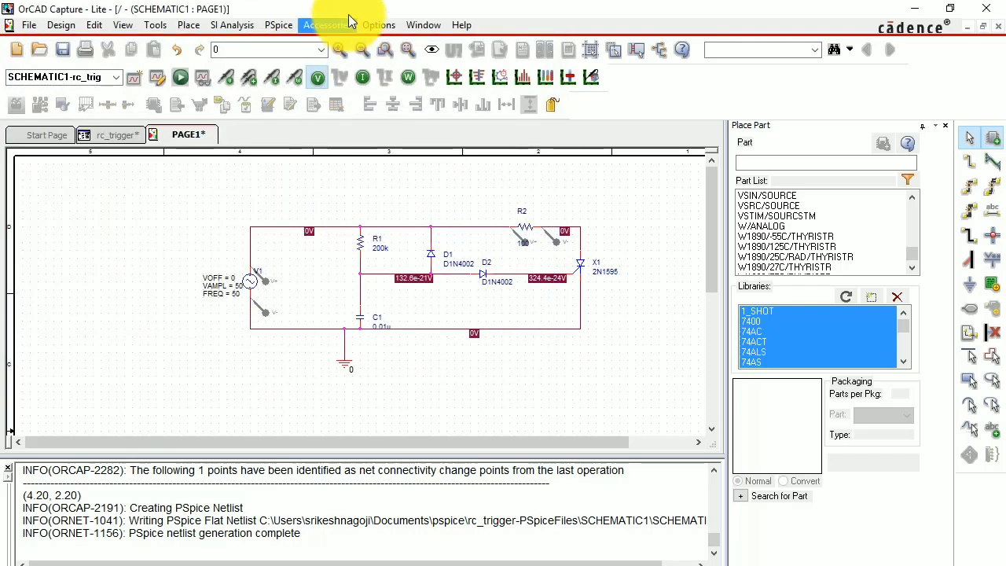
click(180, 77)
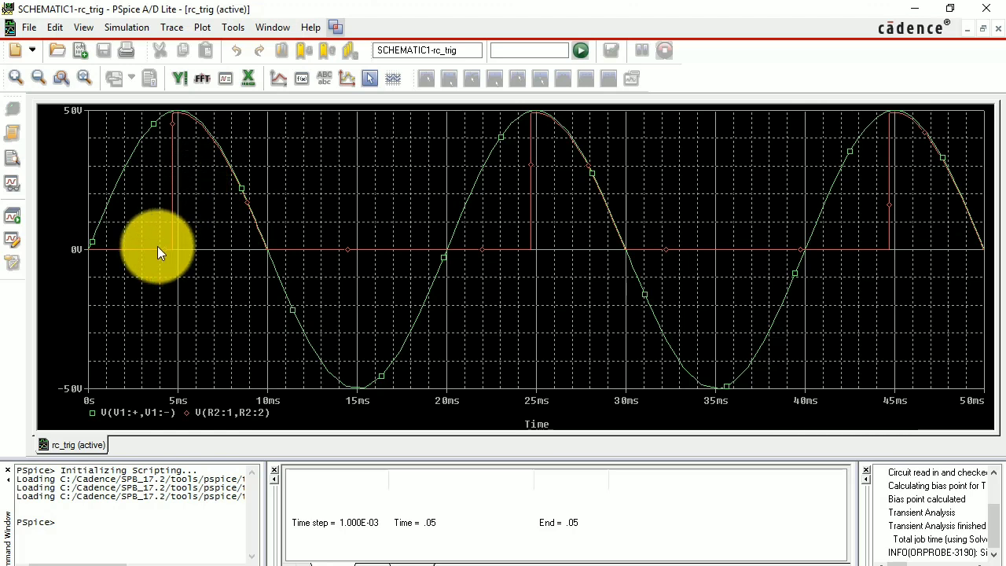
Select the V(V1:+,V1:-) trace and add an empty plot above the existing waveforms.
click(144, 412)
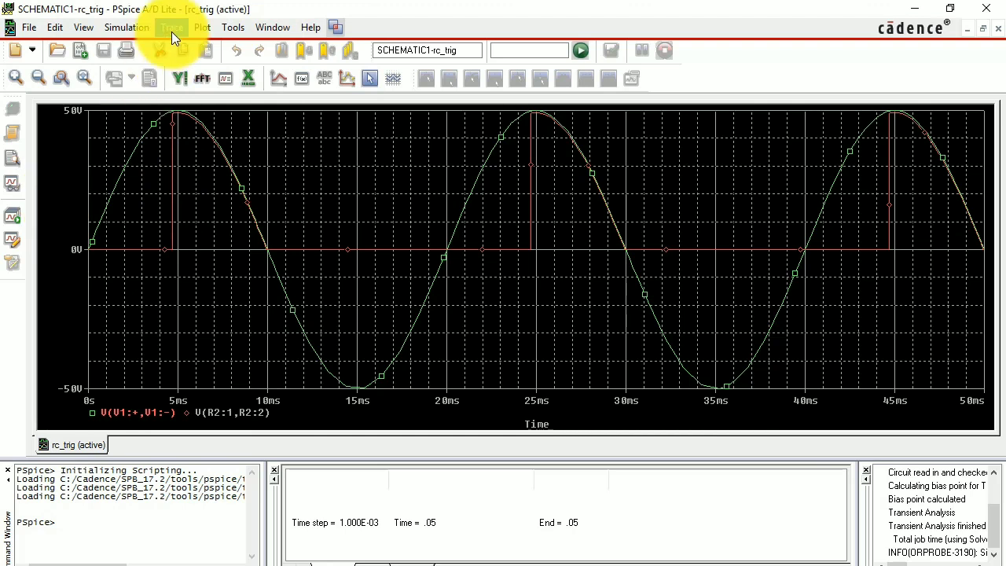
click(180, 176)
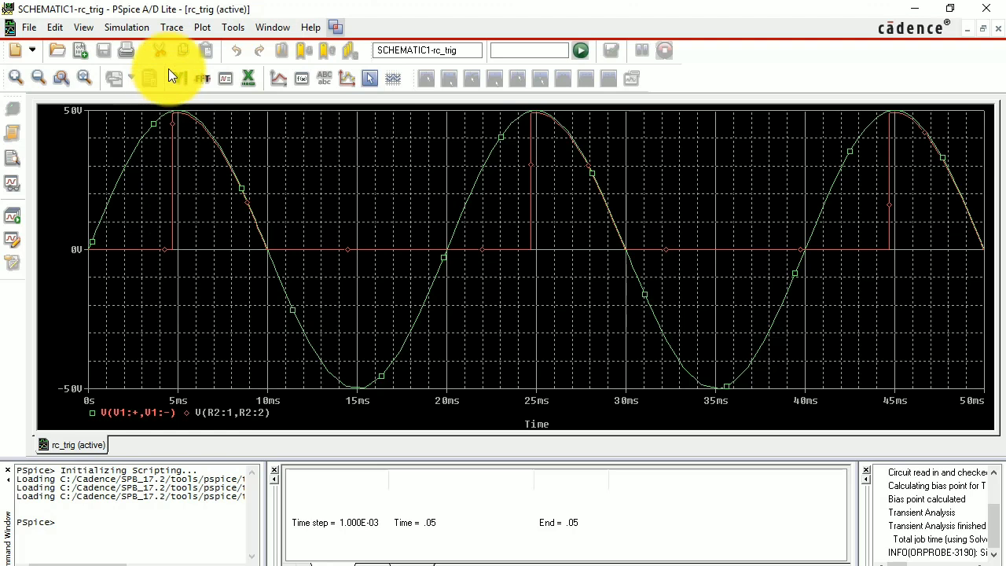
click(202, 27)
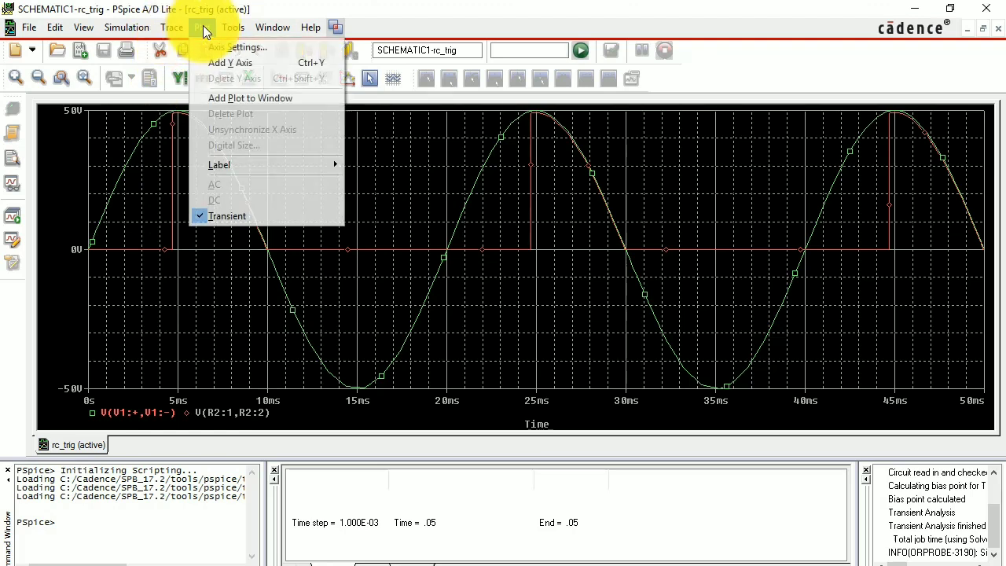
click(240, 97)
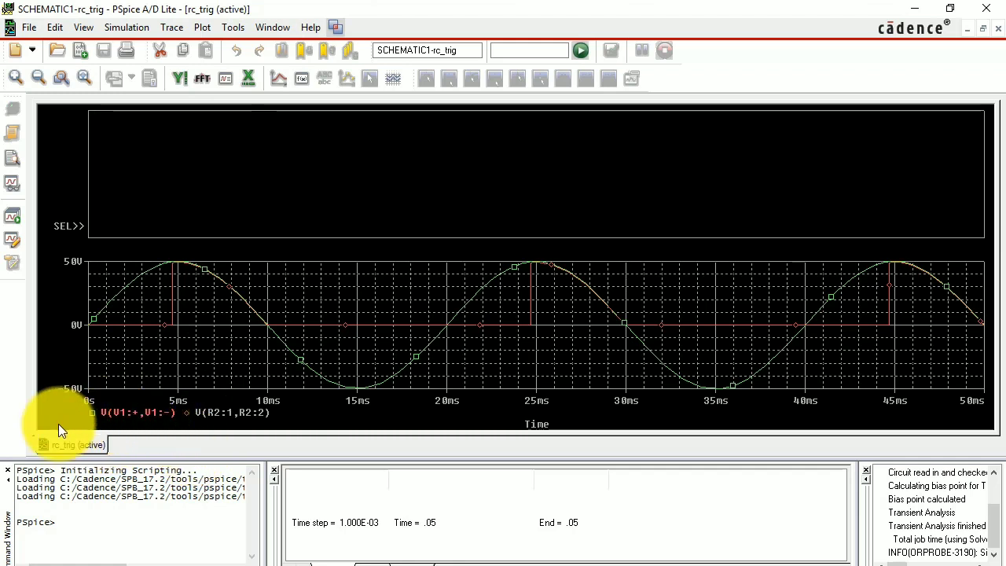
Move the V(V1:+,V1:-) trace from the lower plot into the empty upper plot.
click(118, 289)
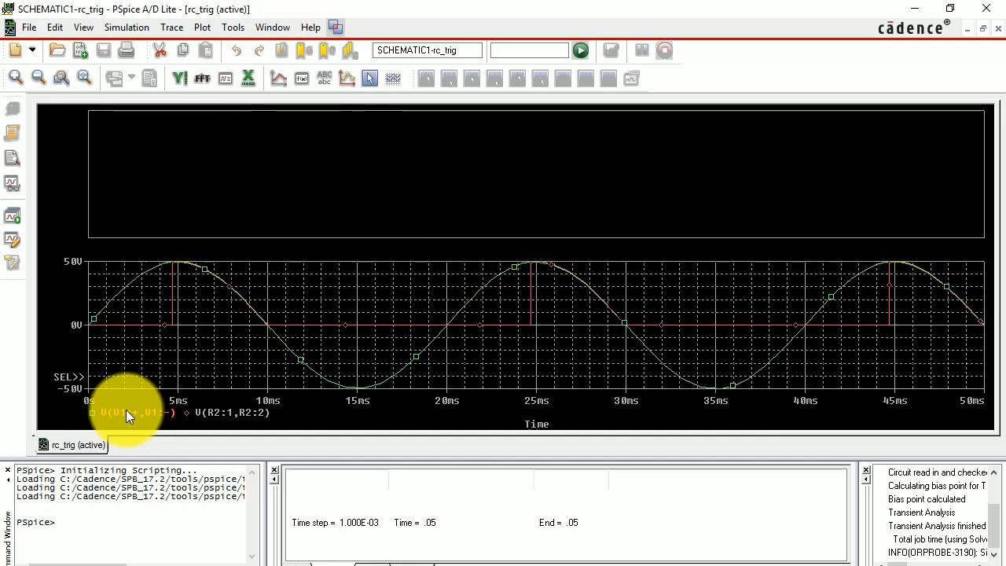
key(Delete)
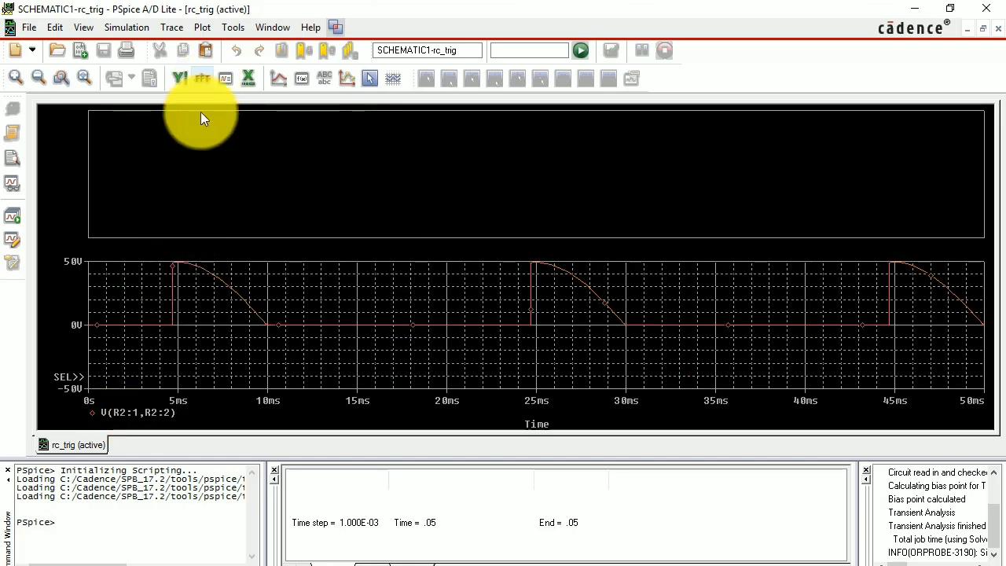
click(196, 149)
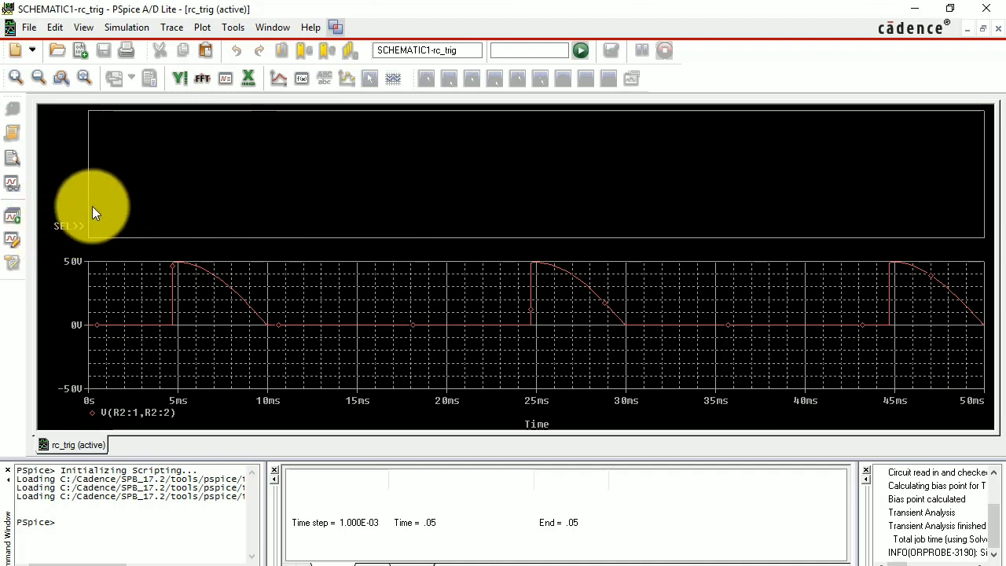
click(135, 277)
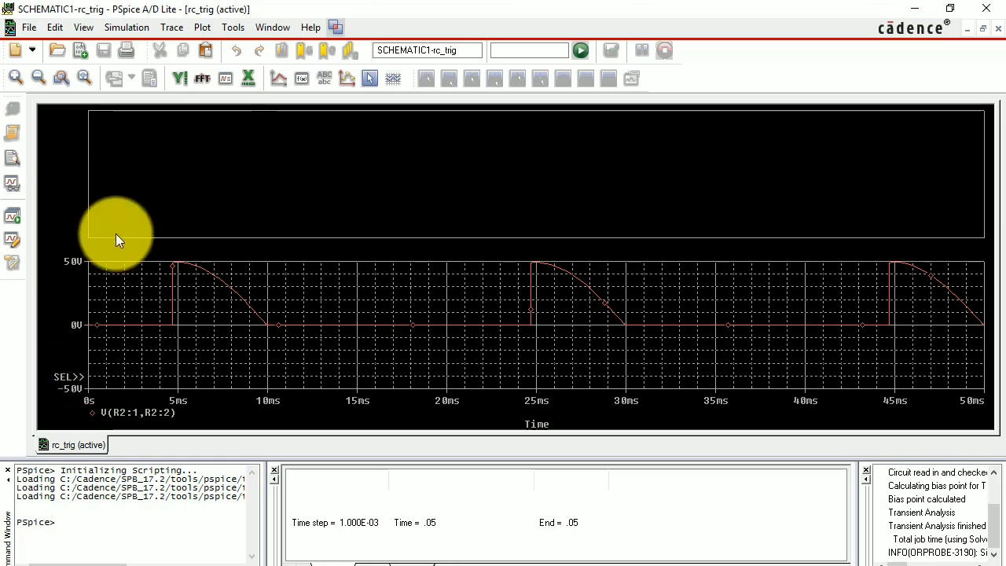
click(140, 166)
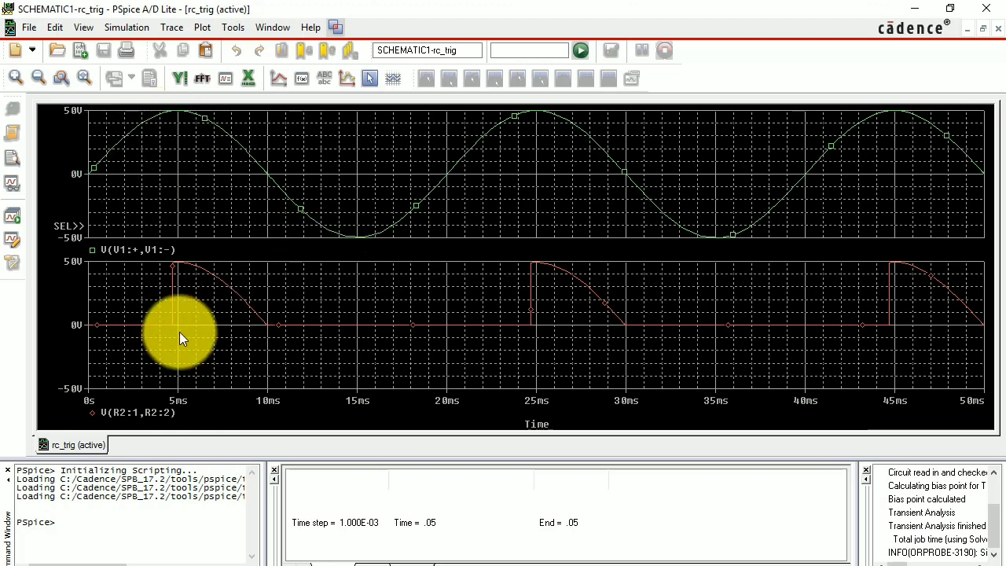
Give the green V(V1:+,V1:-) trace a thicker line width in its trace properties.
right_click(261, 168)
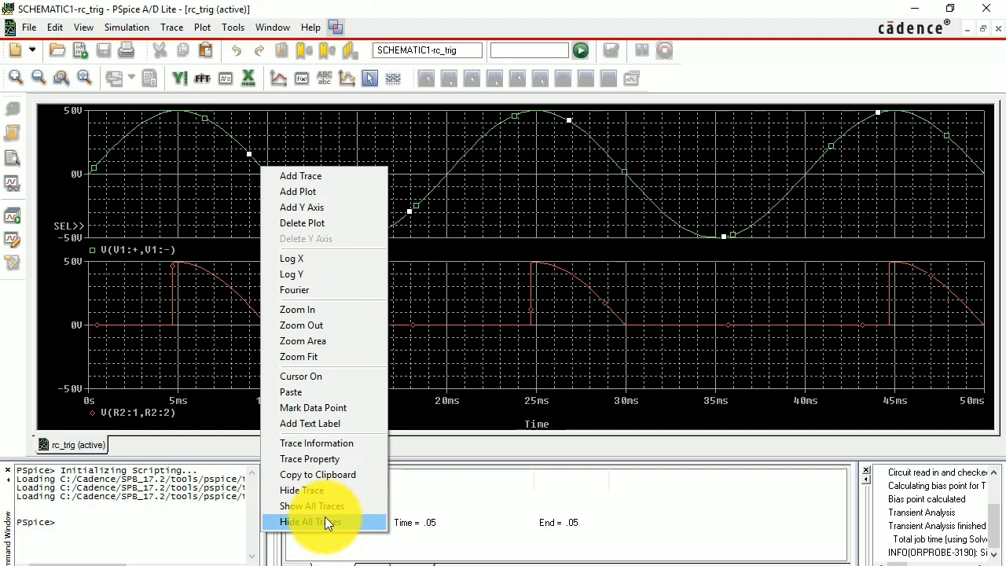
click(330, 462)
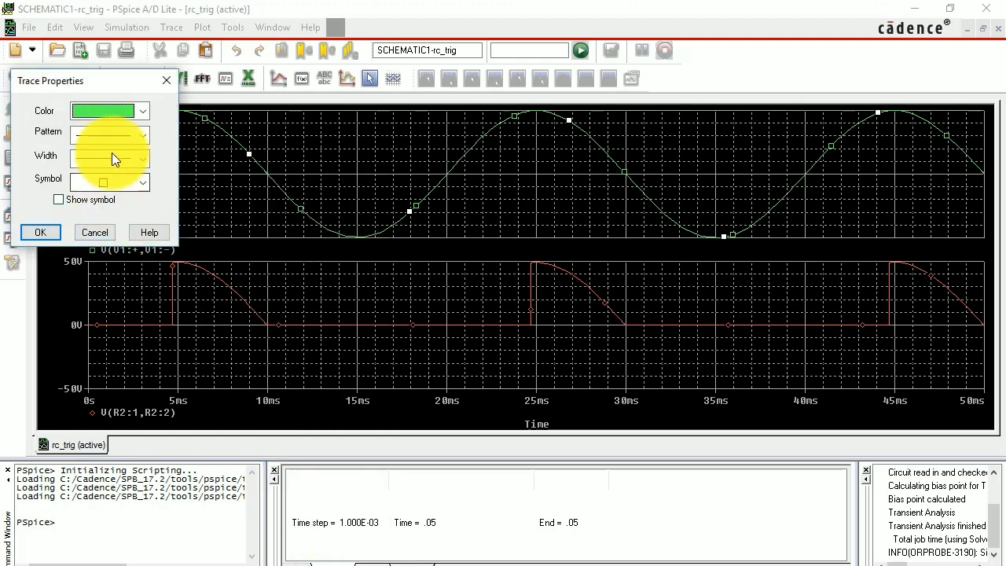
click(124, 158)
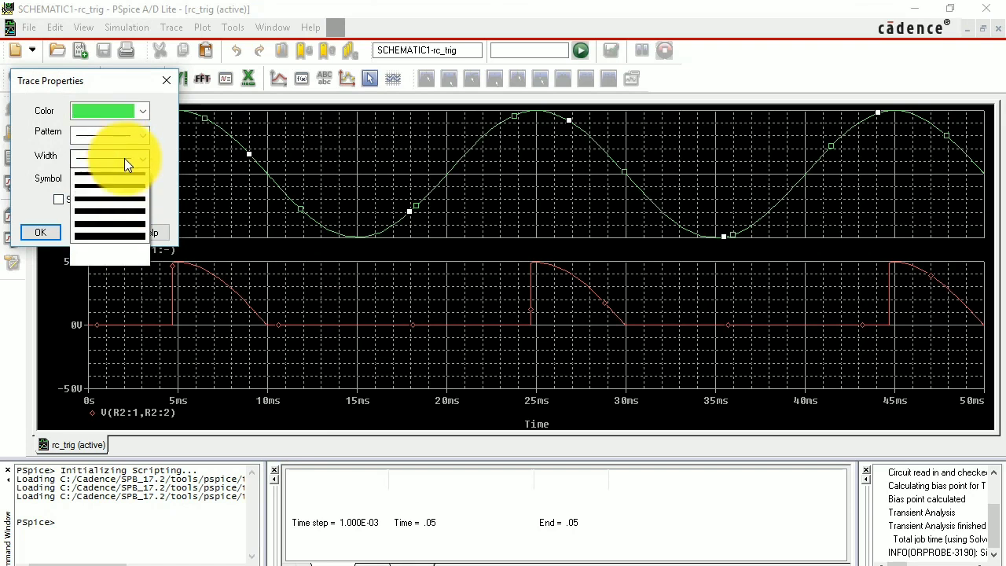
click(132, 212)
click(40, 233)
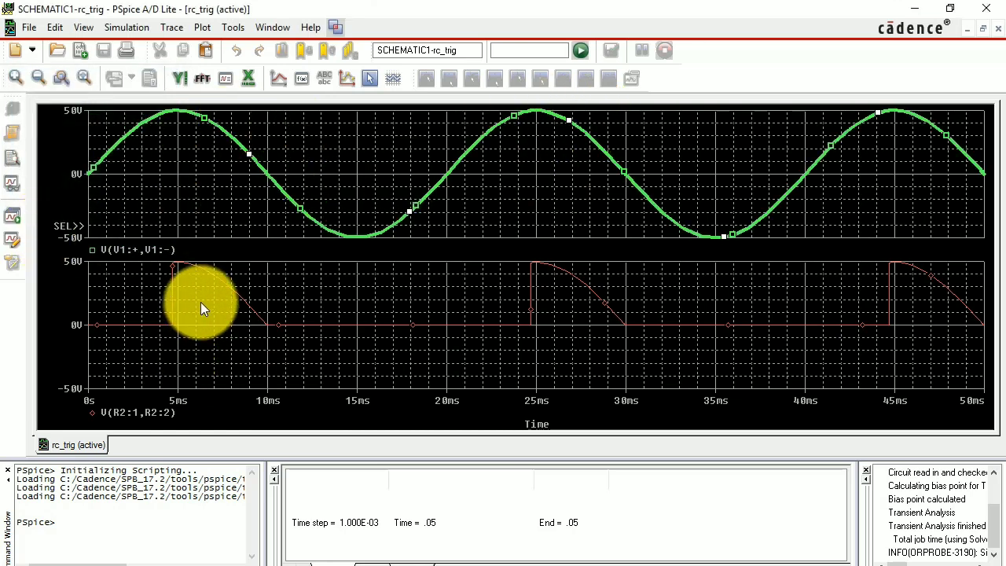
Give the red V(R2:1,R2:2) trace in the lower plot a thicker line width in its trace properties.
right_click(234, 291)
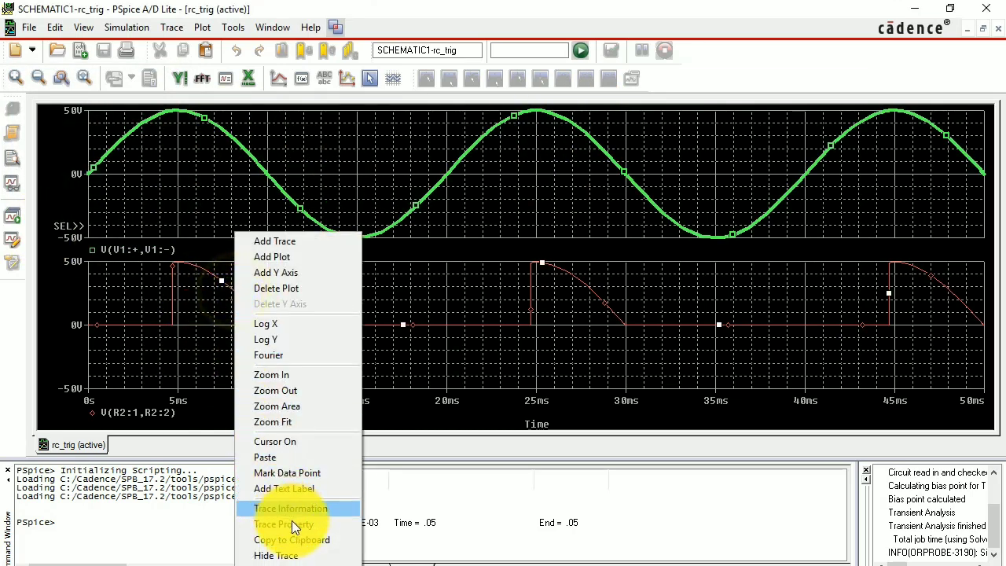
click(163, 291)
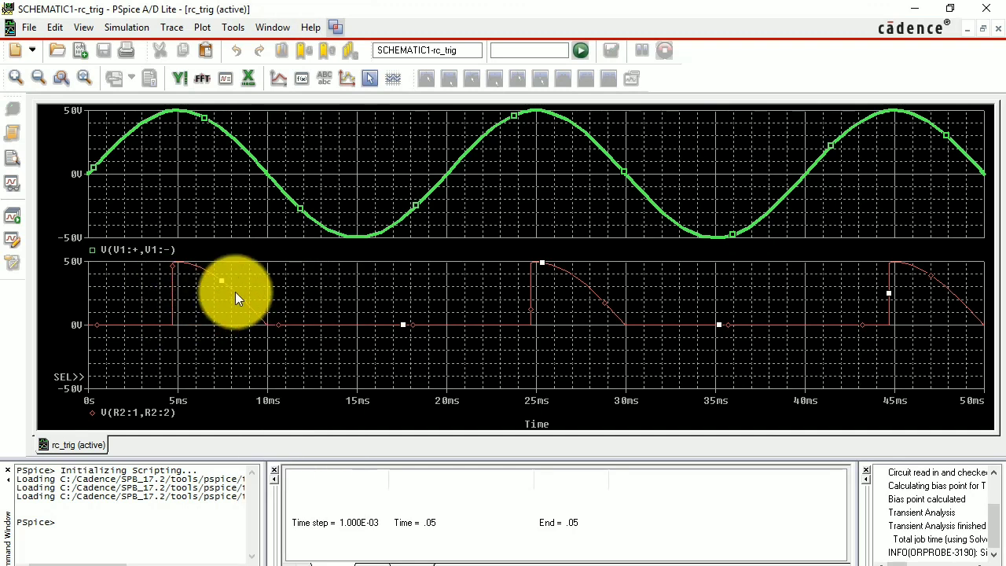
click(197, 327)
right_click(232, 295)
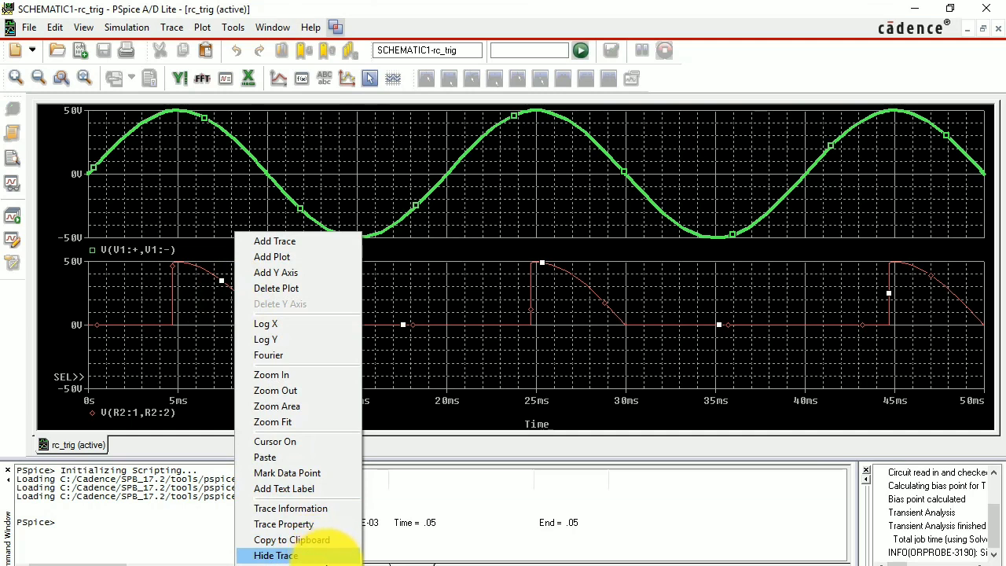
click(311, 524)
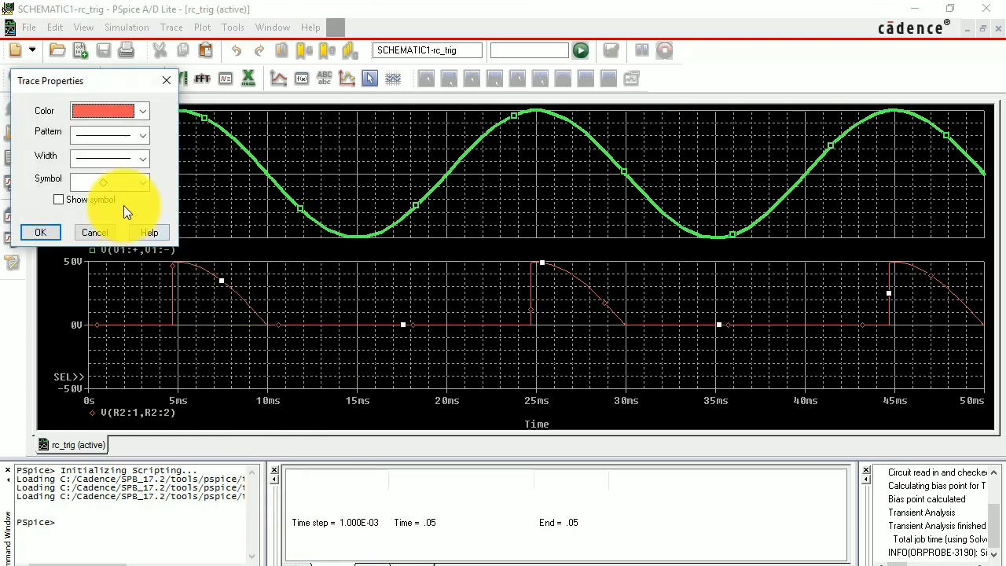
click(130, 160)
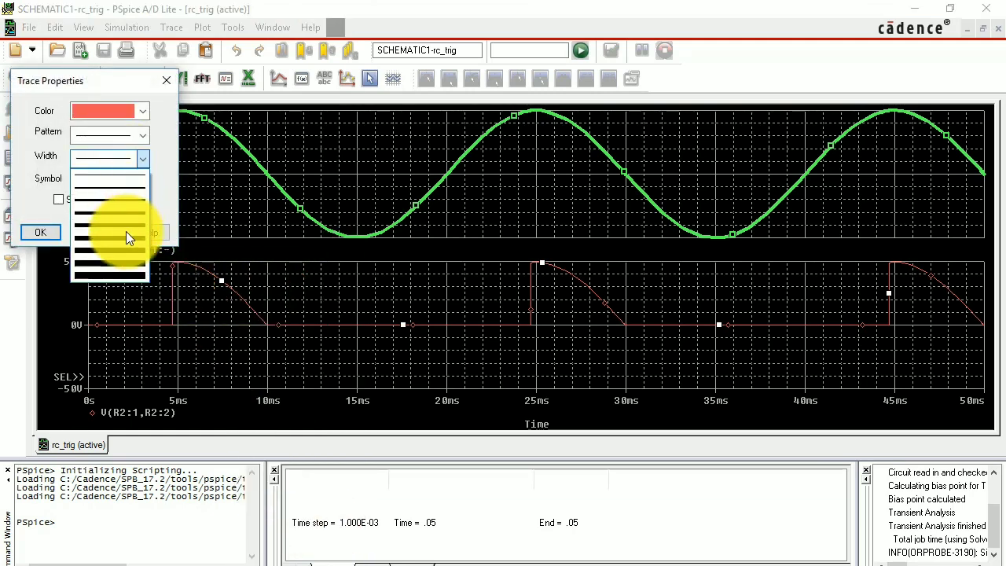
click(126, 212)
click(53, 231)
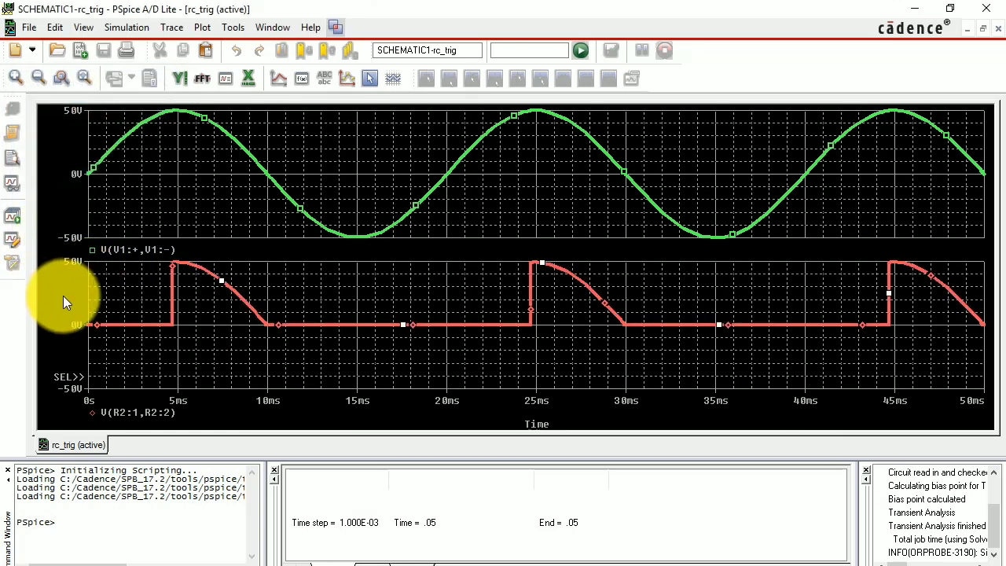